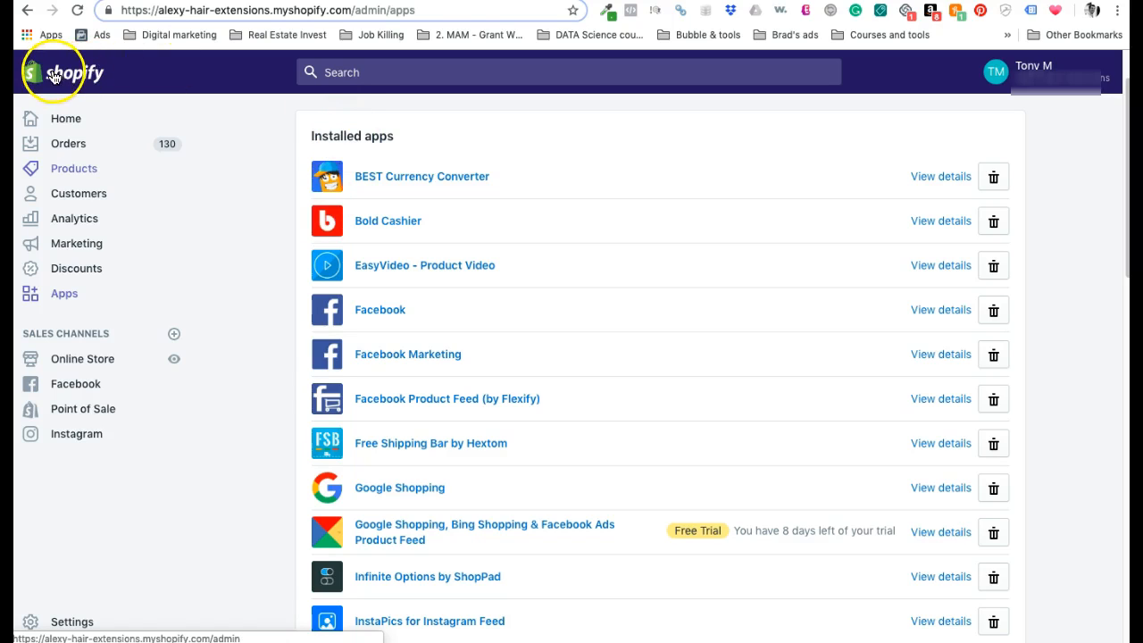
Review the store's installed apps and the Advanced Google Shopping Feed listing in the Shopify App Store, including its description and main features
click(64, 296)
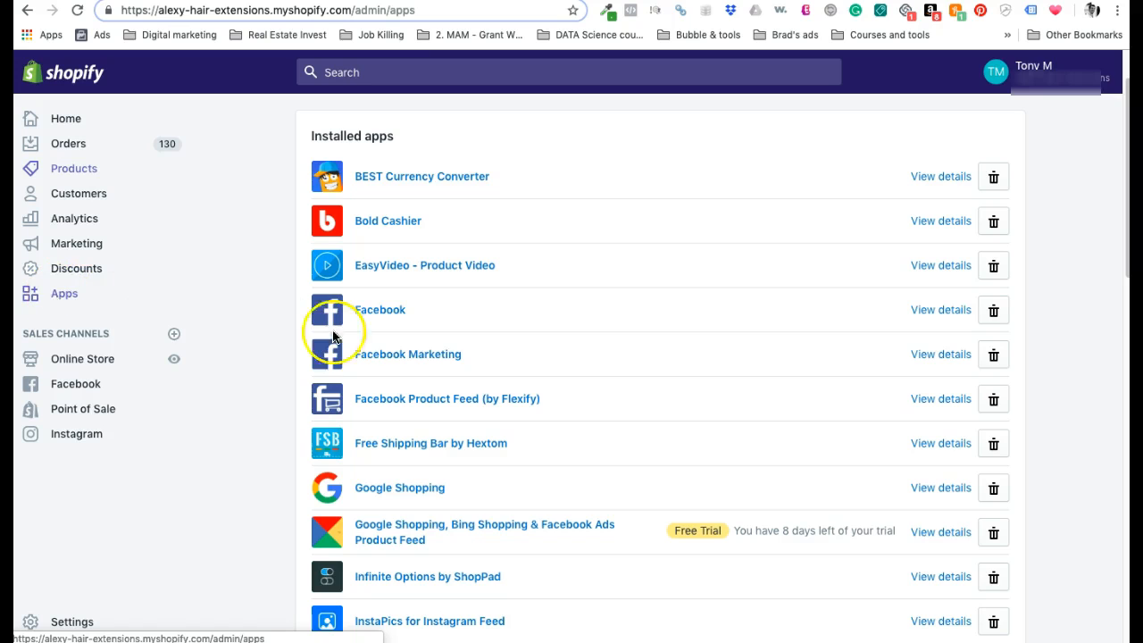
scroll(654, 309, up, 2)
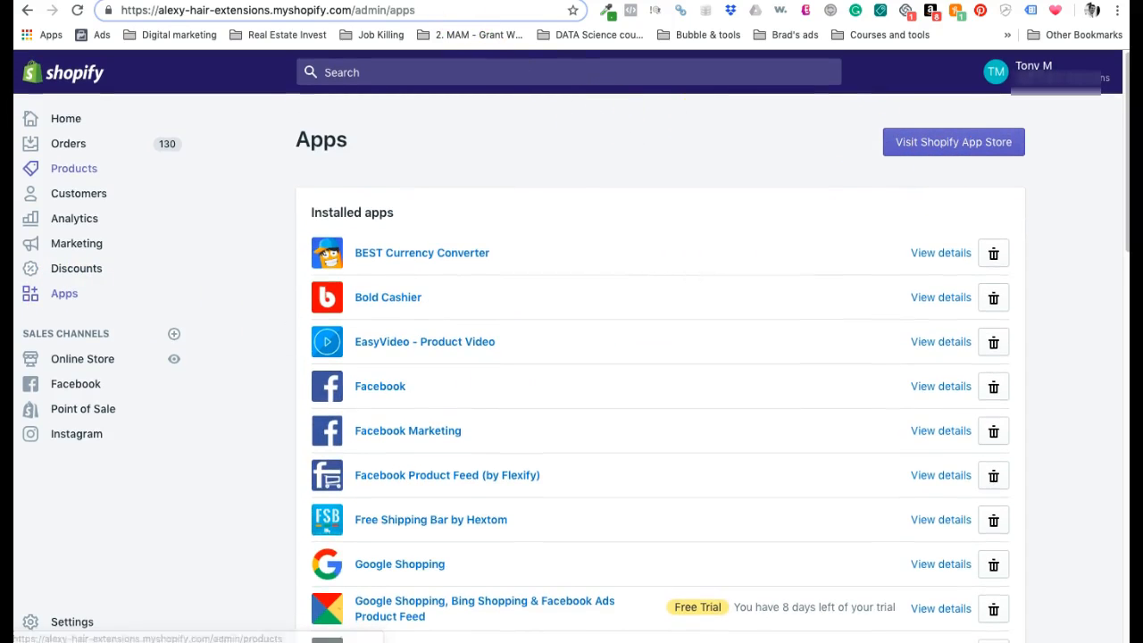
click(407, 1)
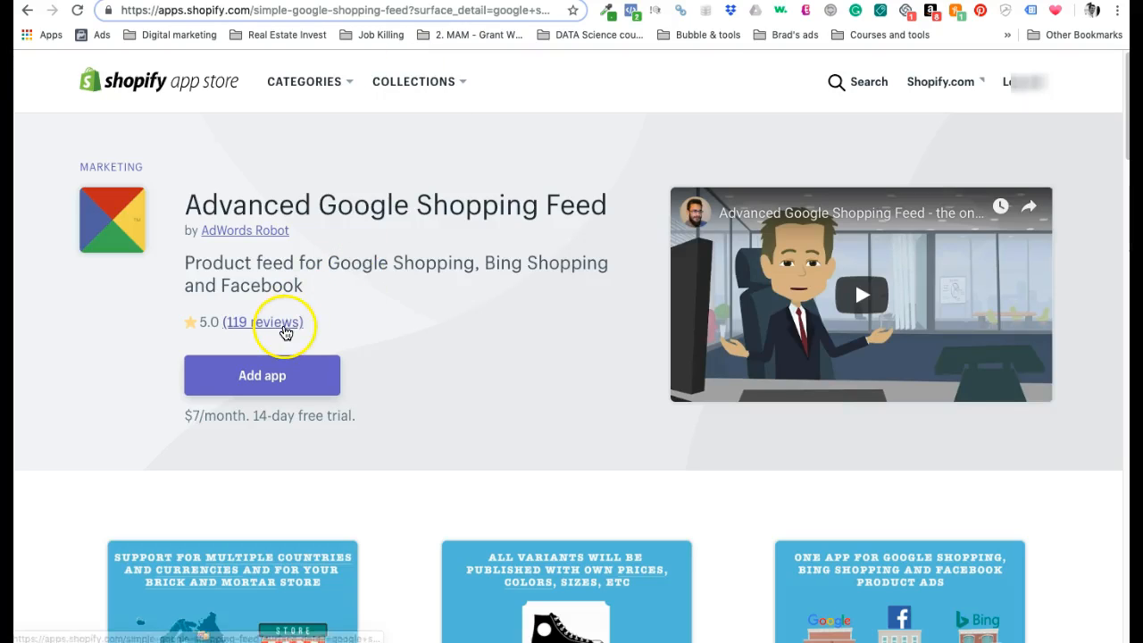
click(192, 205)
drag(192, 205, 376, 276)
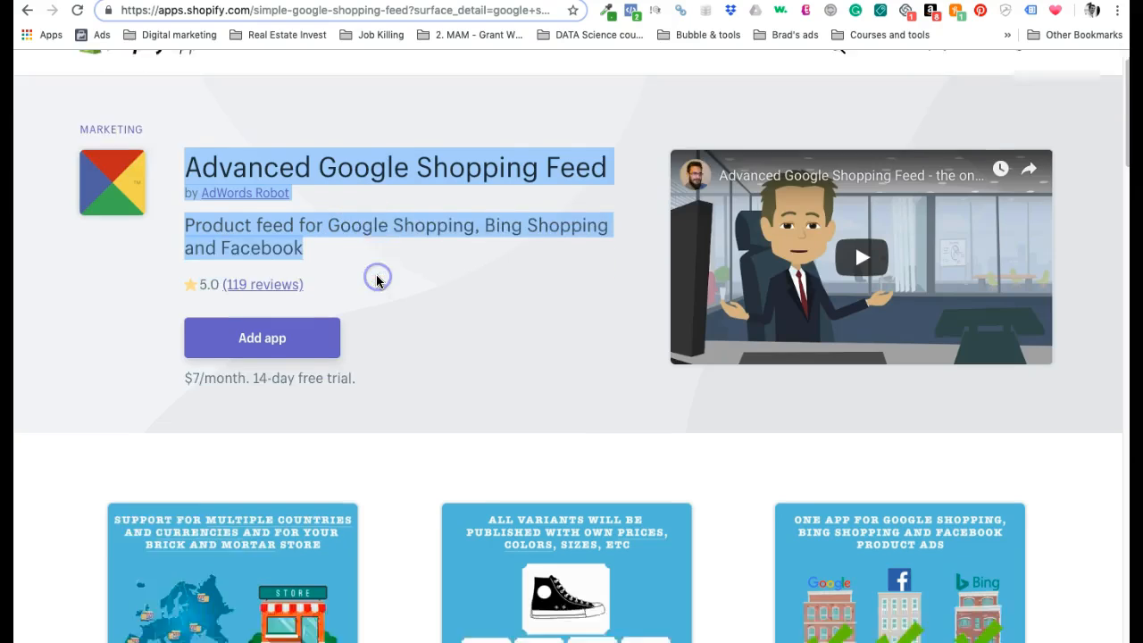
scroll(376, 279, down, 4)
scroll(376, 282, up, 3)
click(377, 276)
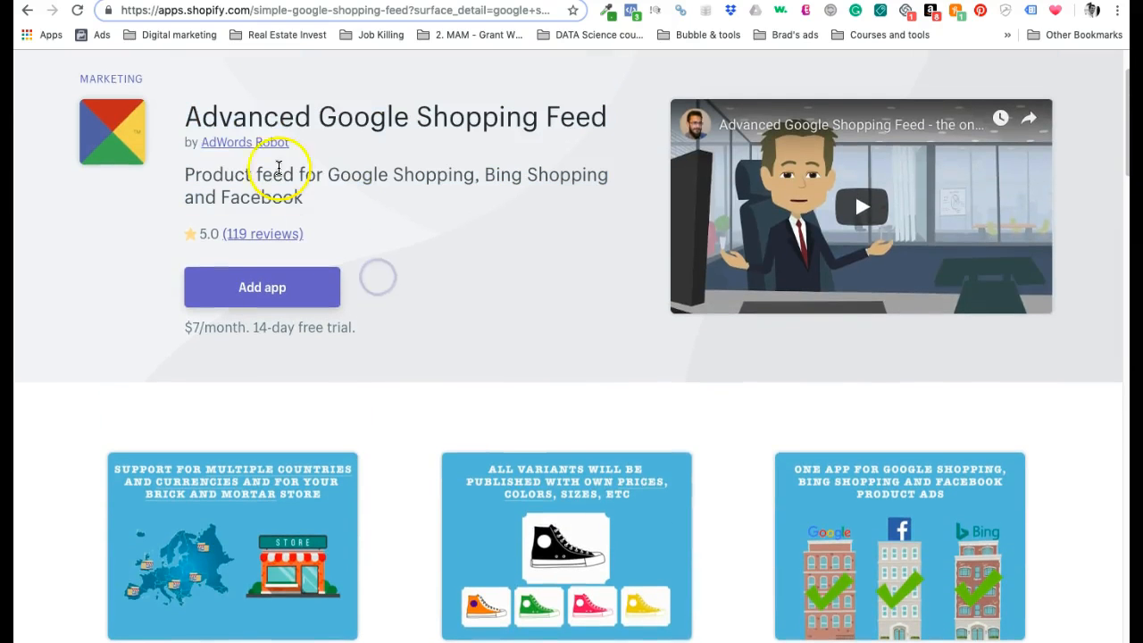
scroll(383, 242, down, 2)
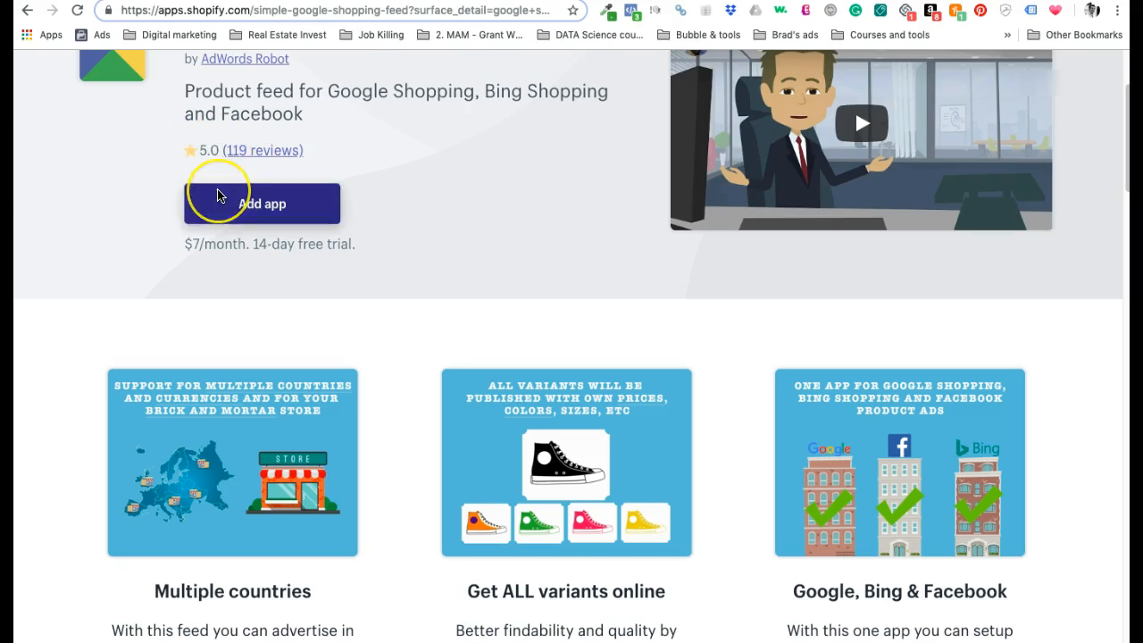
scroll(224, 197, down, 2)
scroll(217, 196, down, 3)
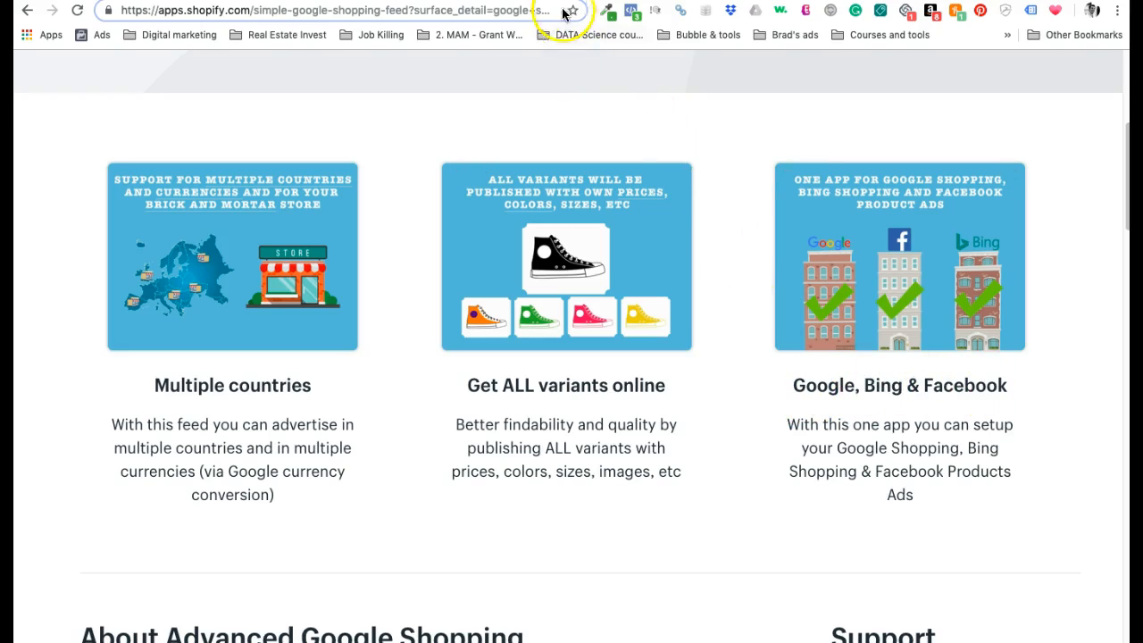
scroll(472, 157, up, 5)
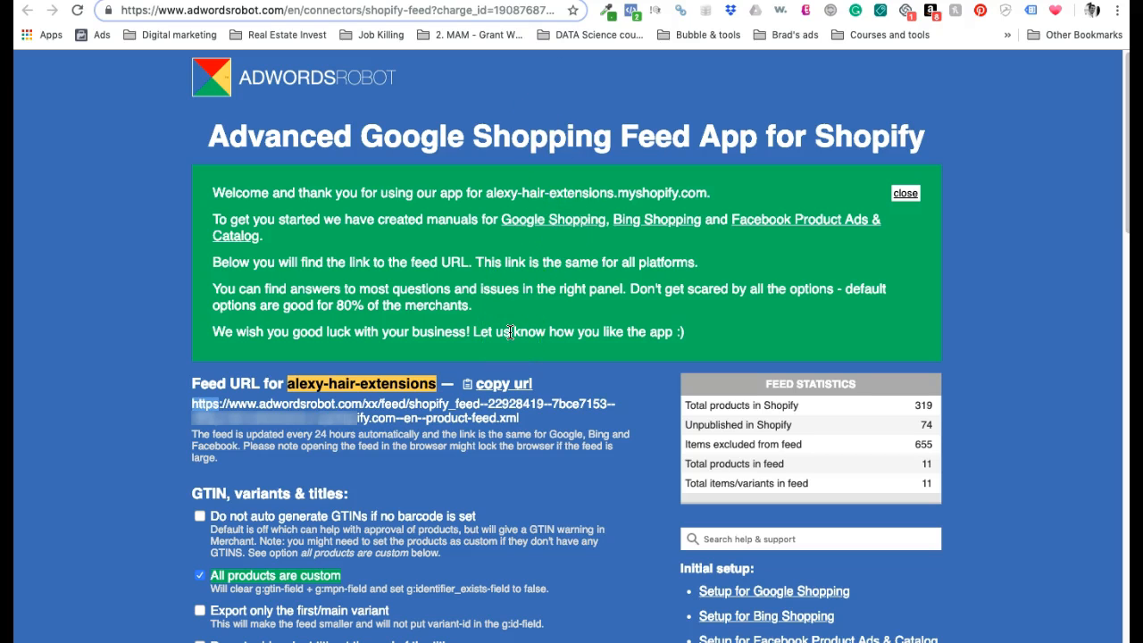
Examine the feed app's GTIN, variant, title, ID and image options, and consult the GTIN definition on gtin.info
scroll(510, 332, down, 5)
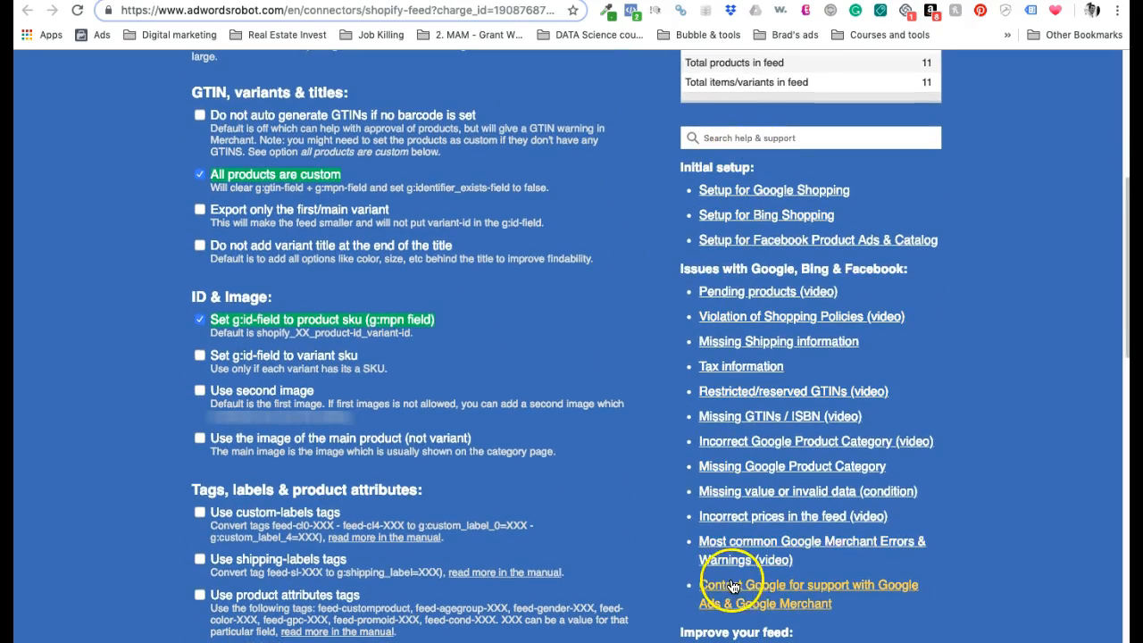
scroll(281, 218, down, 1)
scroll(277, 228, up, 1)
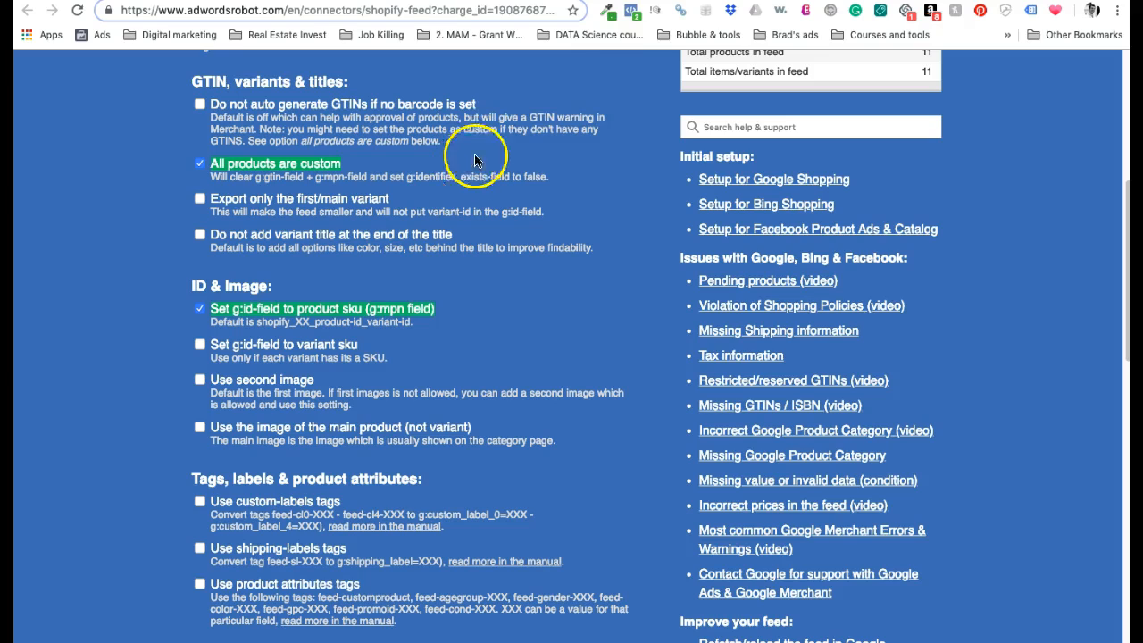
click(613, 1)
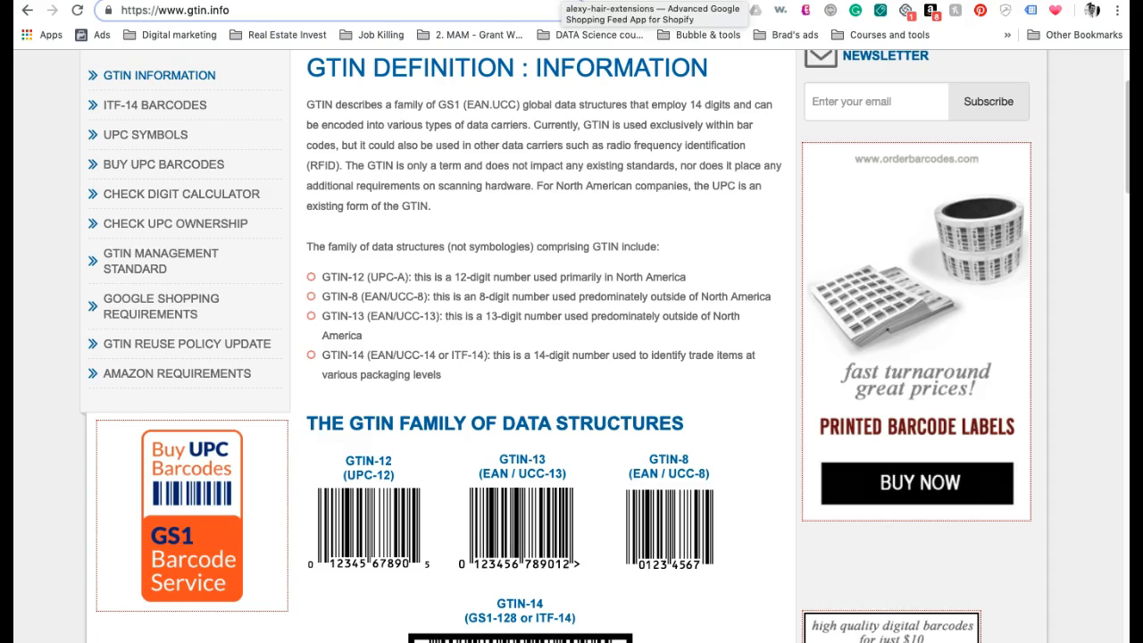
click(559, 1)
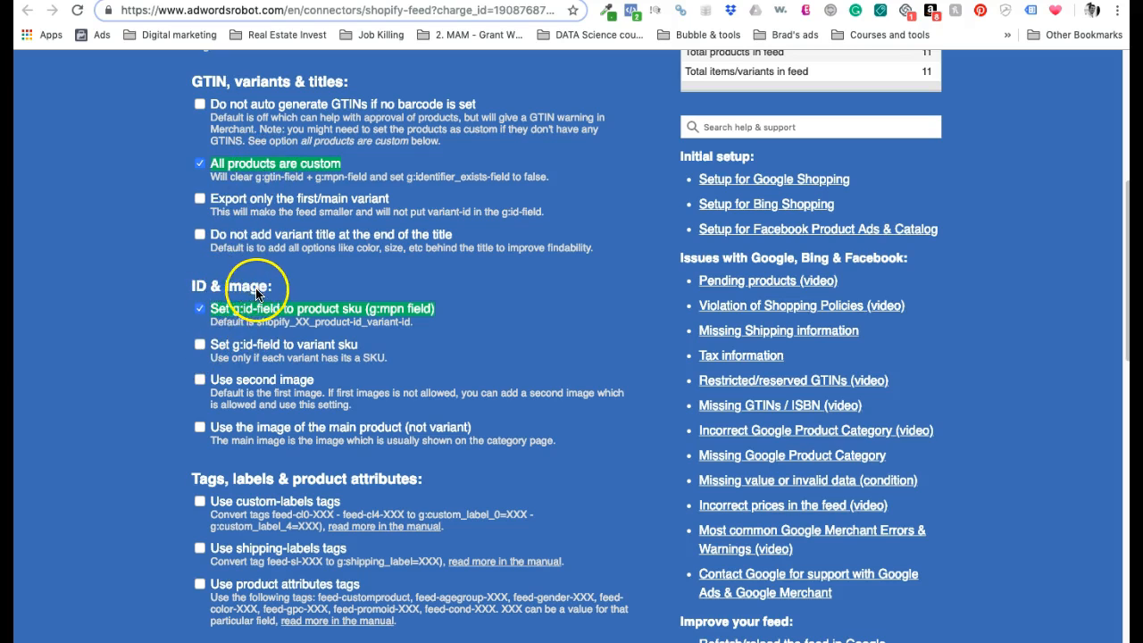
scroll(268, 299, down, 1)
scroll(317, 299, down, 1)
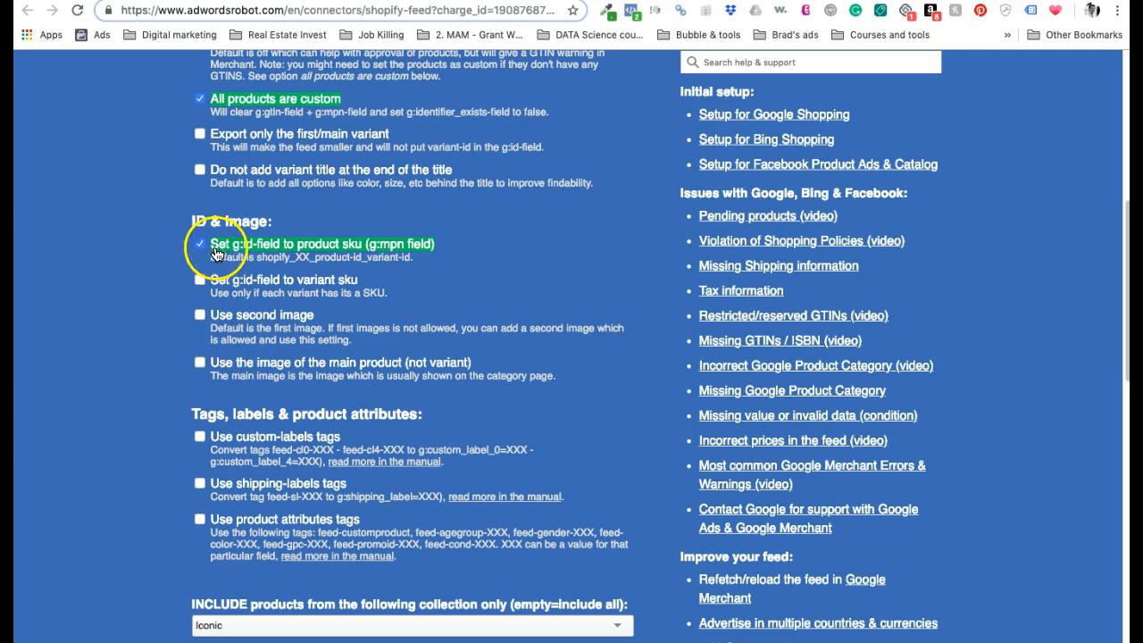
Limit the feed to products from the "toutes les extensions" collection, and save and regenerate the feed
scroll(265, 251, down, 5)
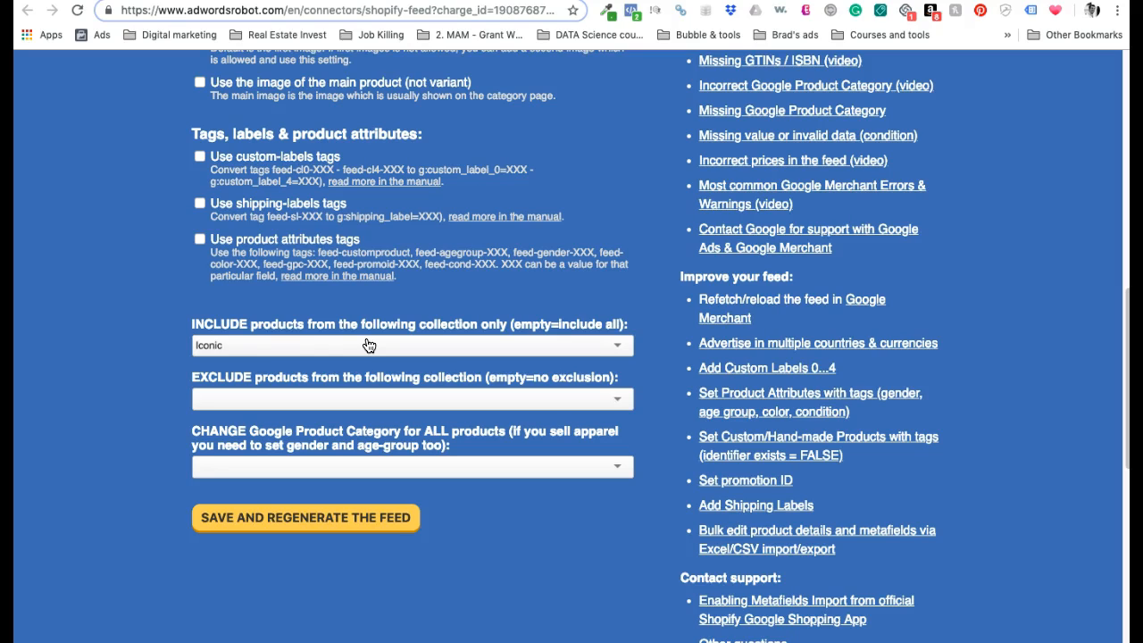
click(248, 348)
click(251, 350)
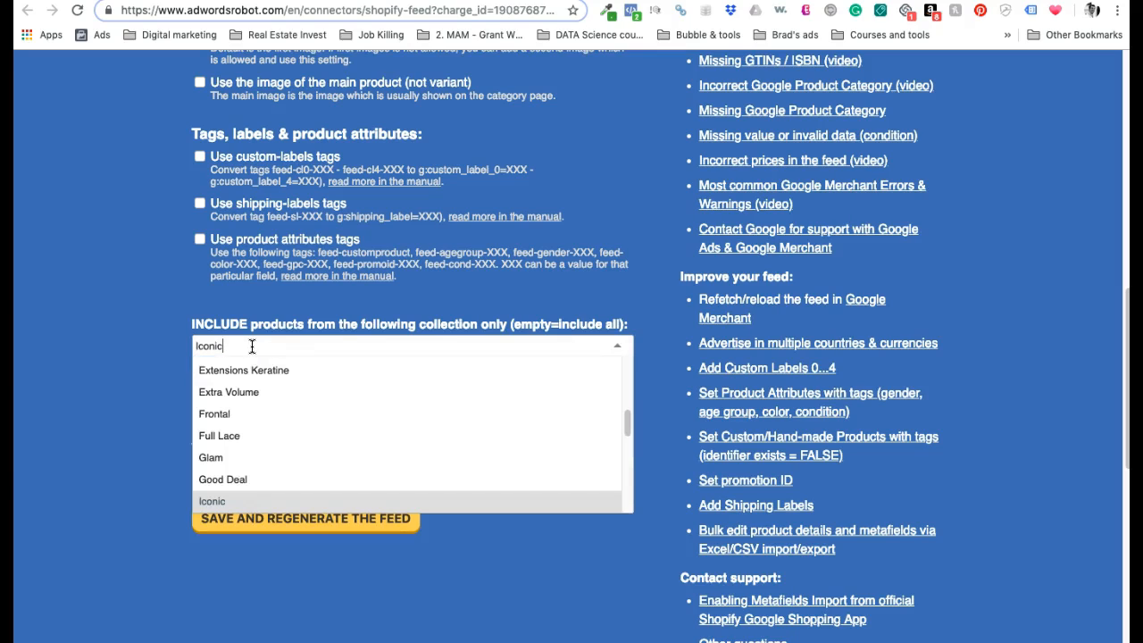
key(BackSpace)
text(tou)
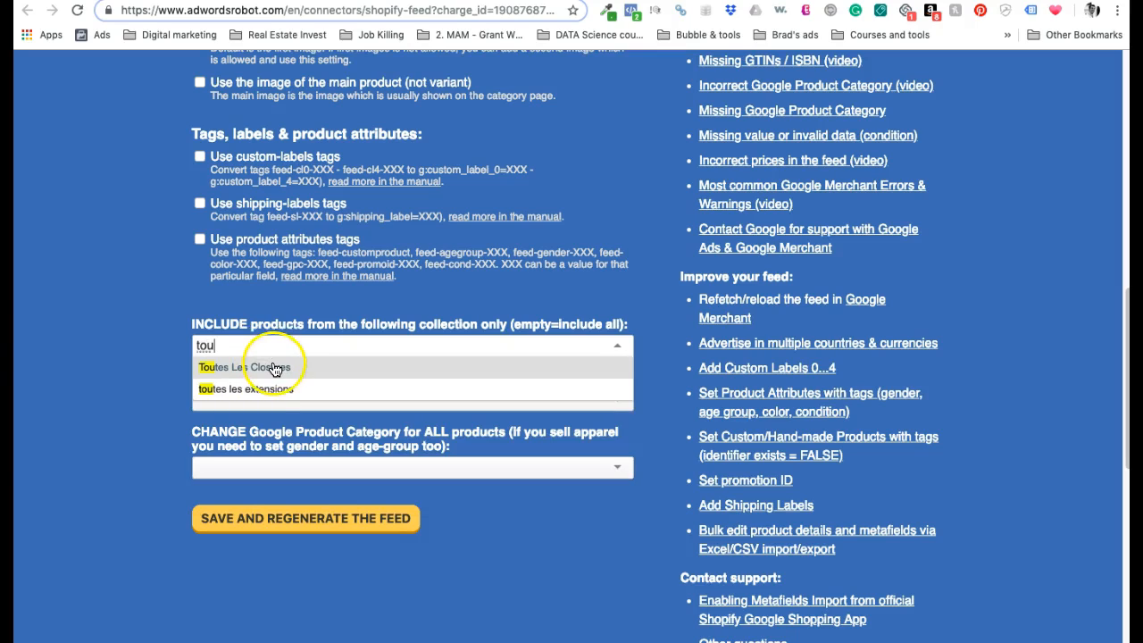
click(277, 396)
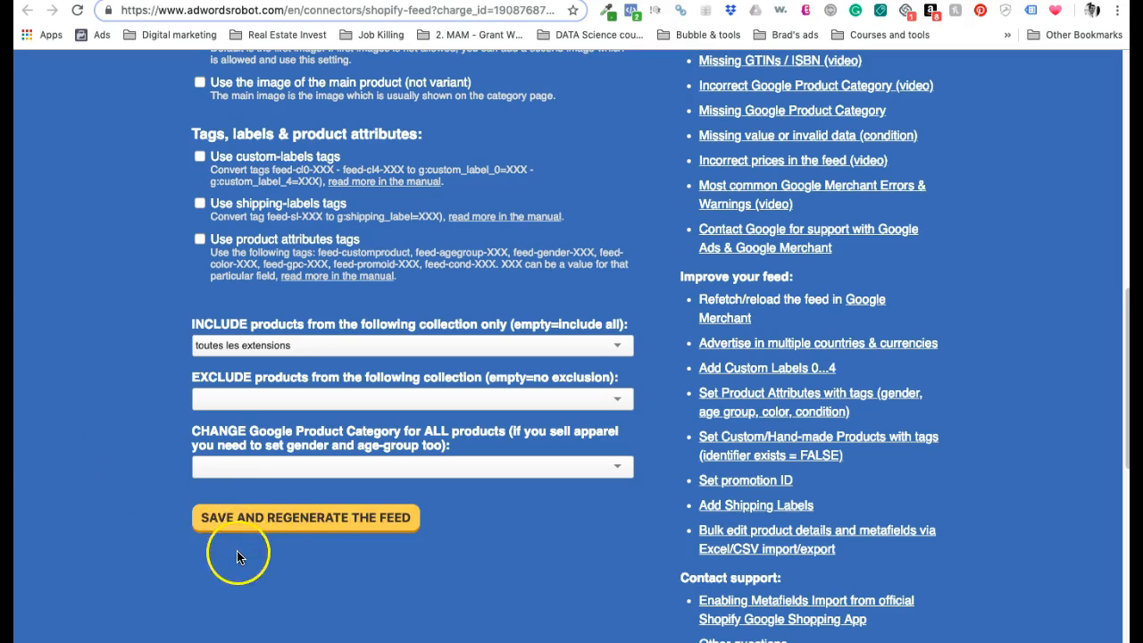
click(317, 526)
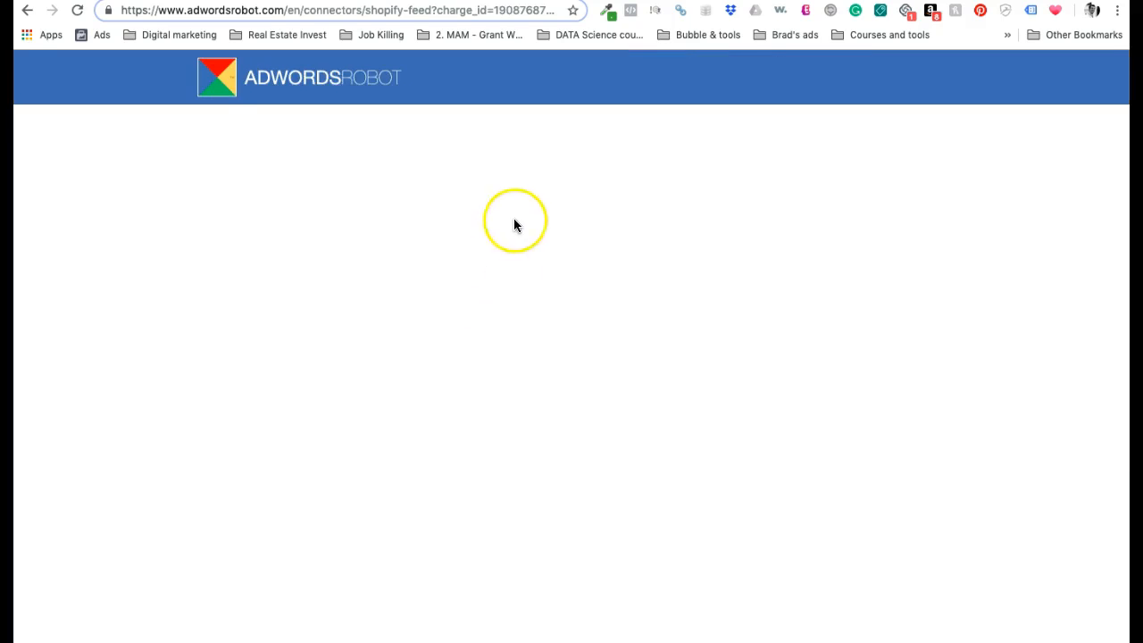
Copy the URL of the updated product feed
scroll(513, 218, down, 5)
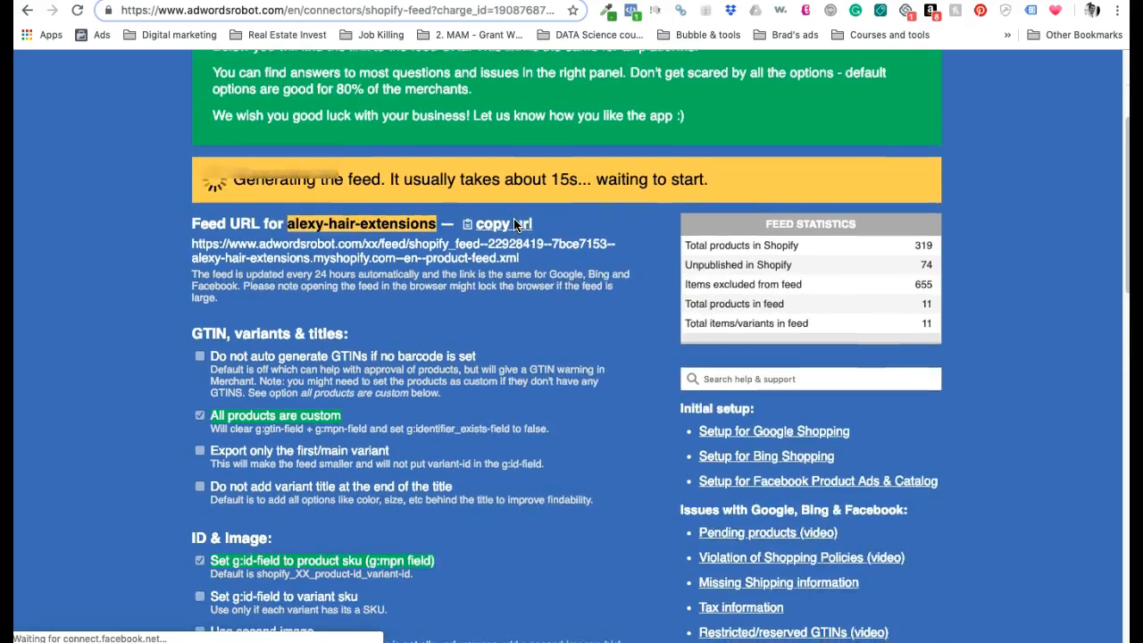
click(292, 65)
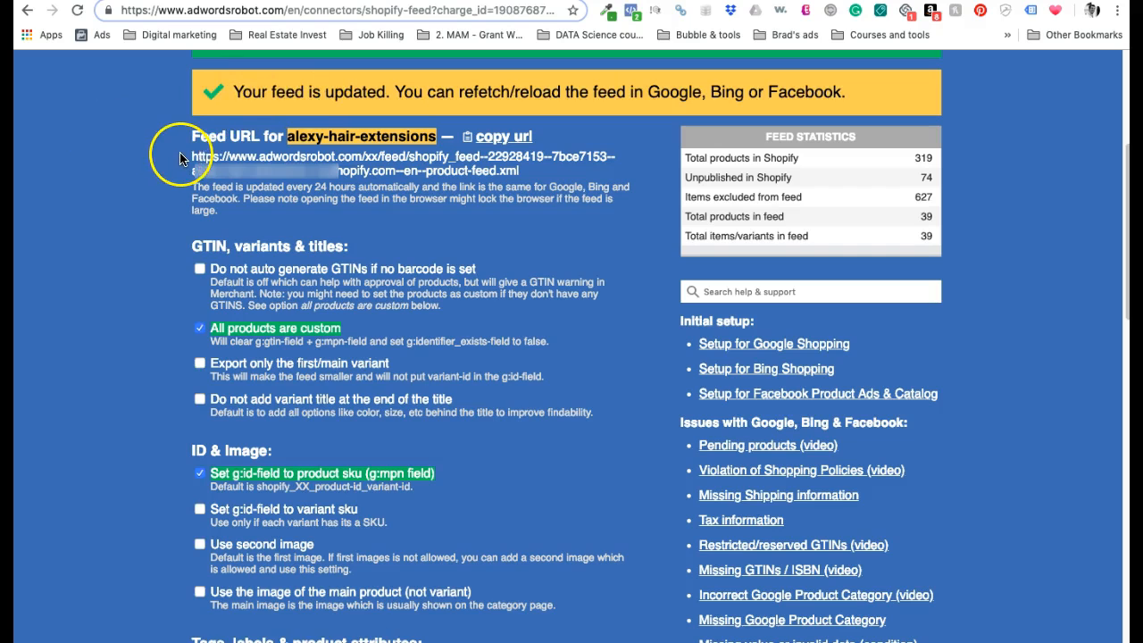
drag(181, 157, 262, 160)
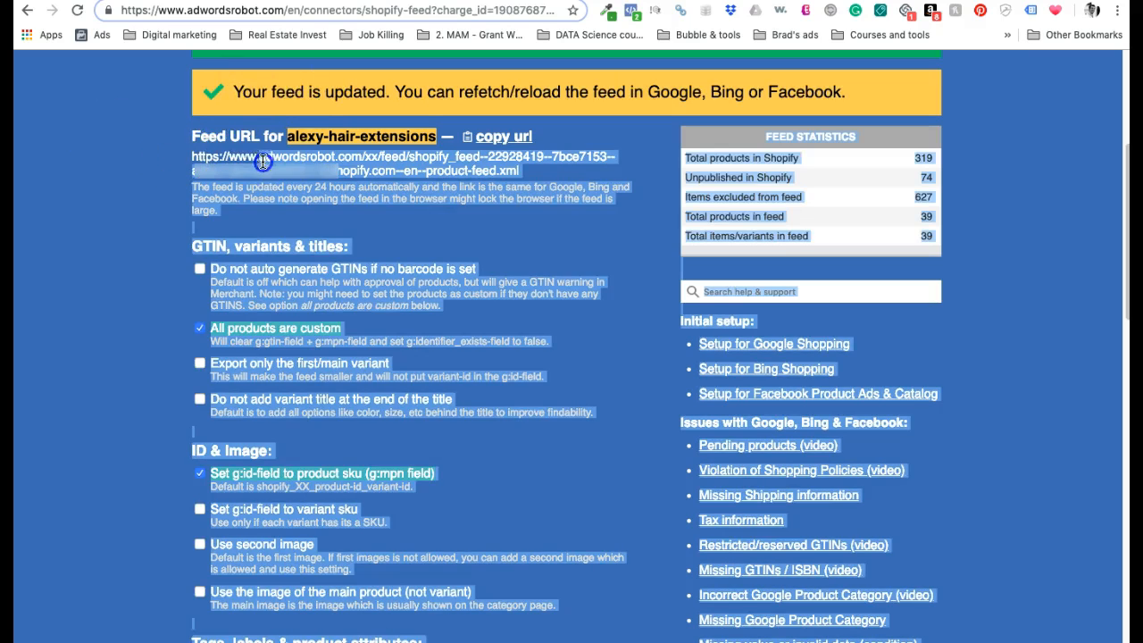
click(533, 175)
drag(534, 175, 193, 154)
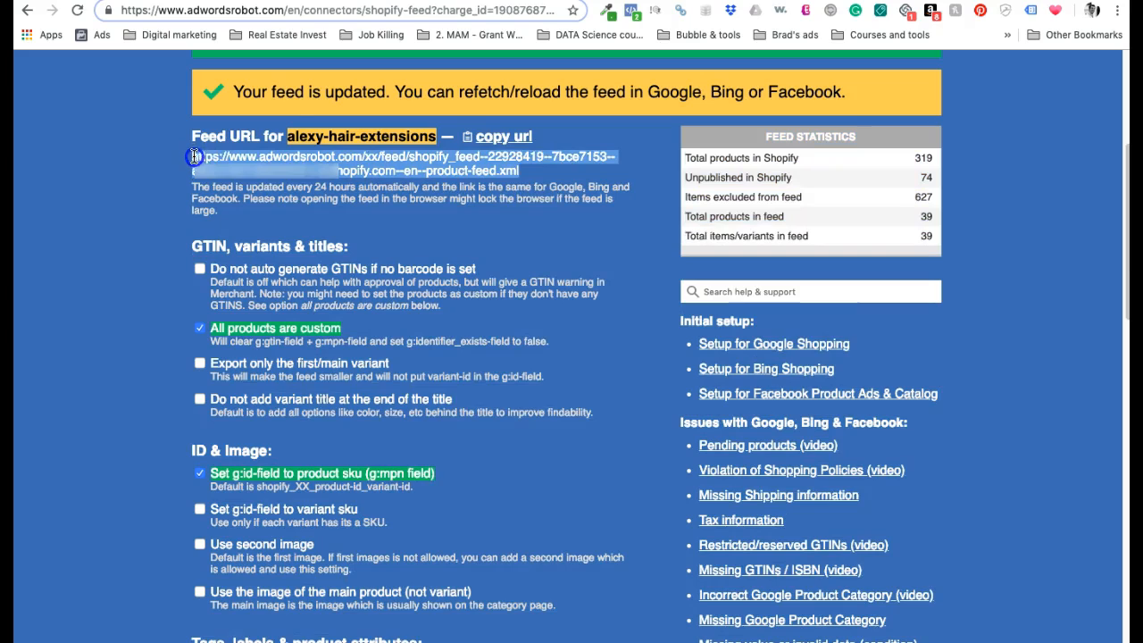
click(513, 139)
In Google Merchant Center, start a new primary feed with France as country of sale and French as language
key(ctrl+Tab)
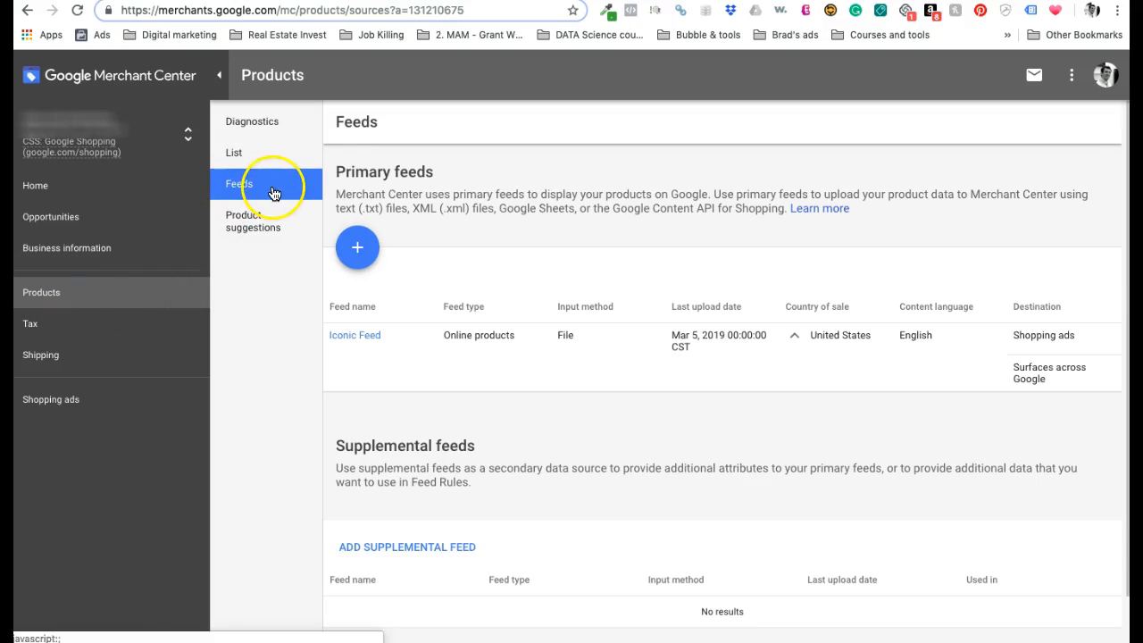
click(358, 248)
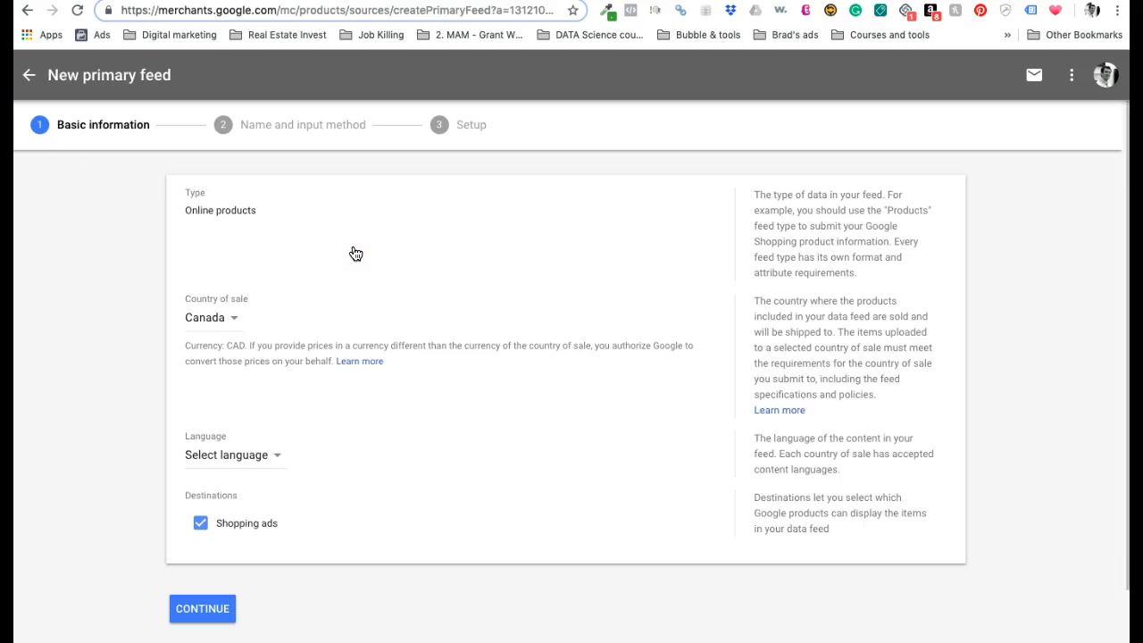
click(208, 323)
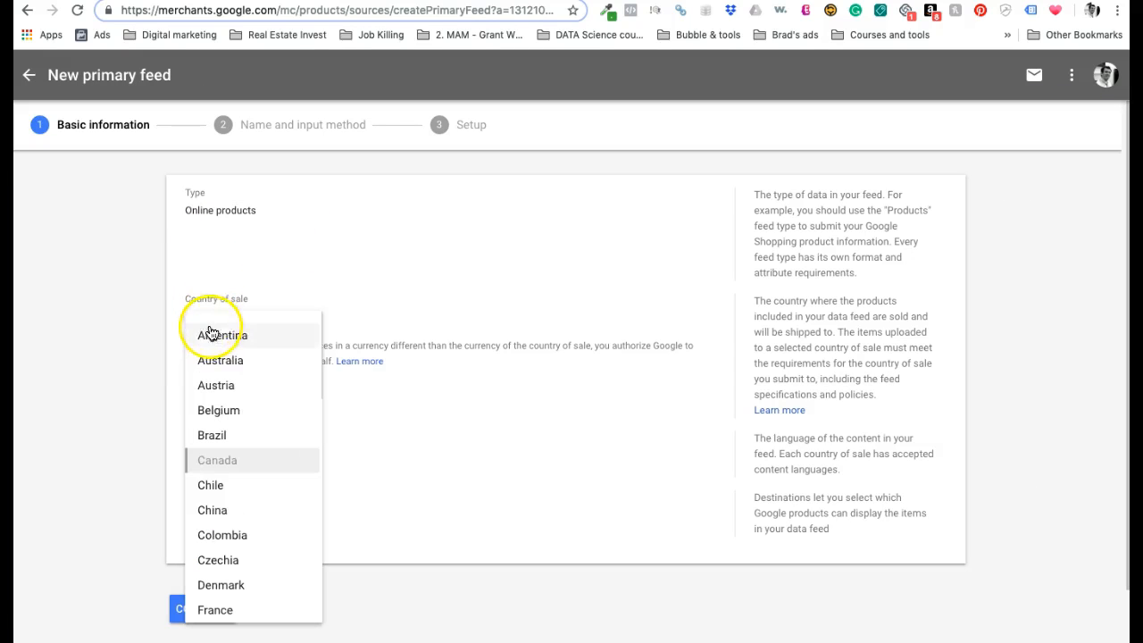
click(219, 608)
click(229, 462)
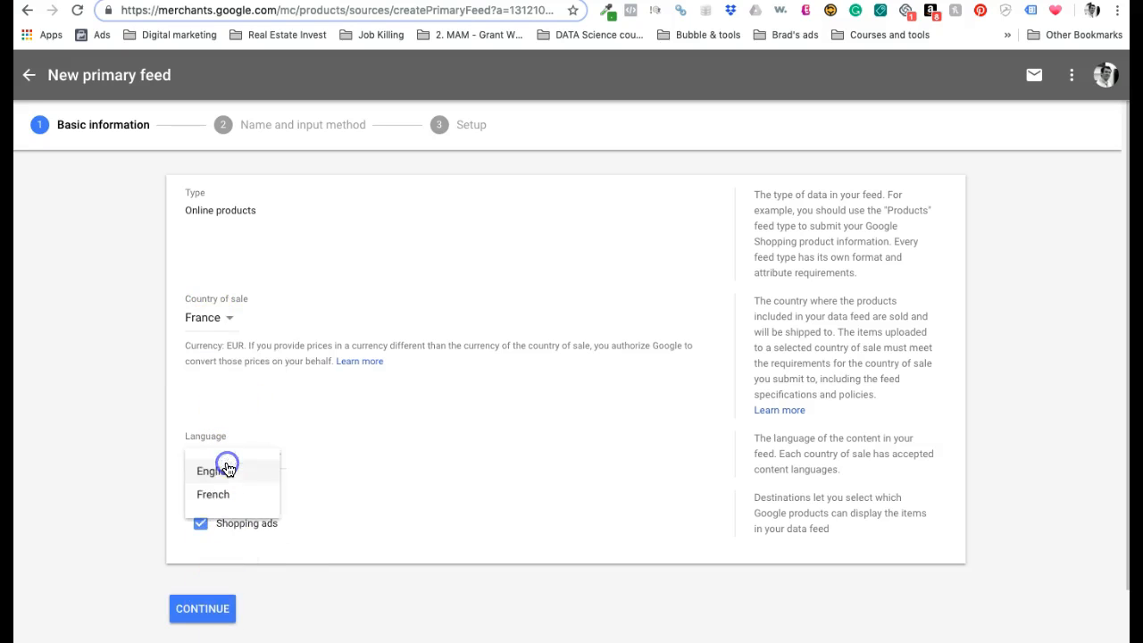
click(220, 493)
click(198, 610)
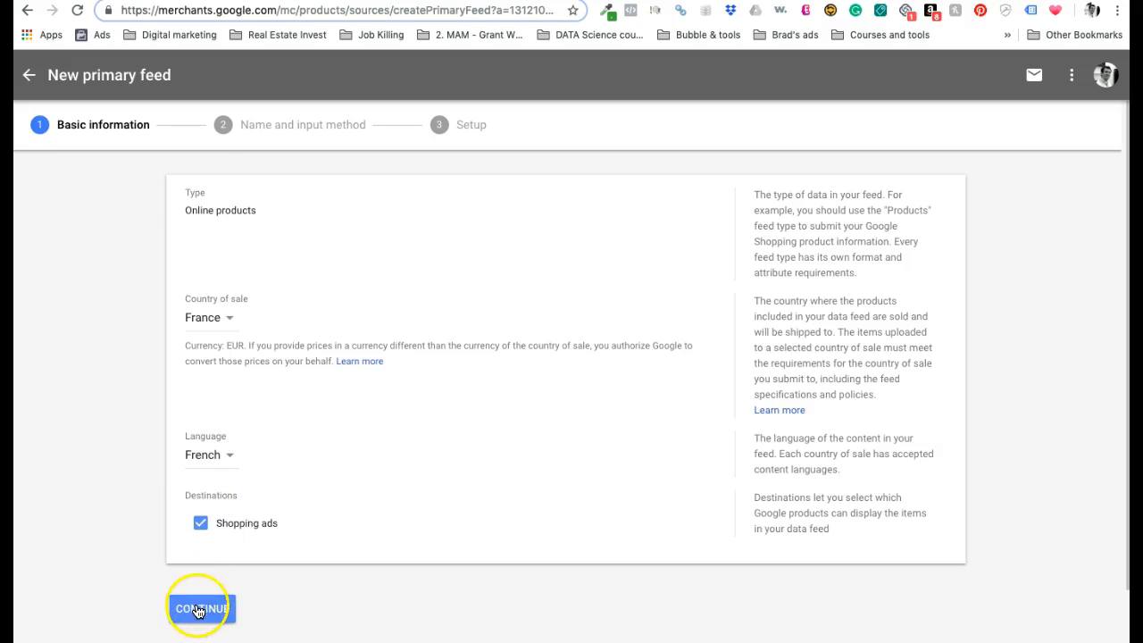
Name the primary feed "Feed France" and choose Scheduled fetch as its input method
click(259, 280)
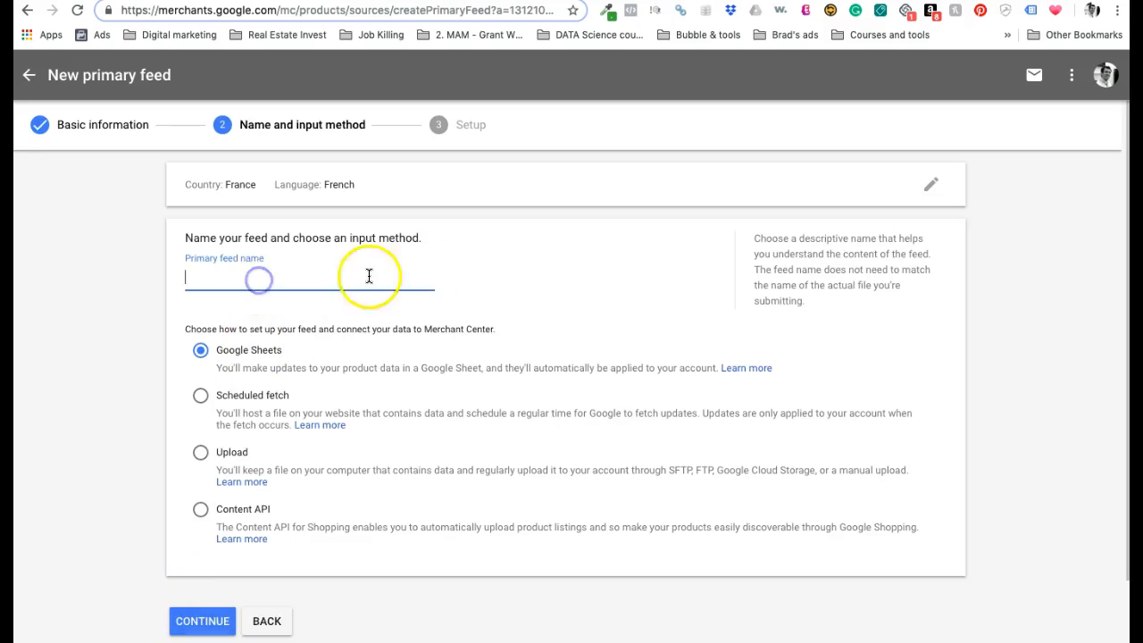
text(Fee)
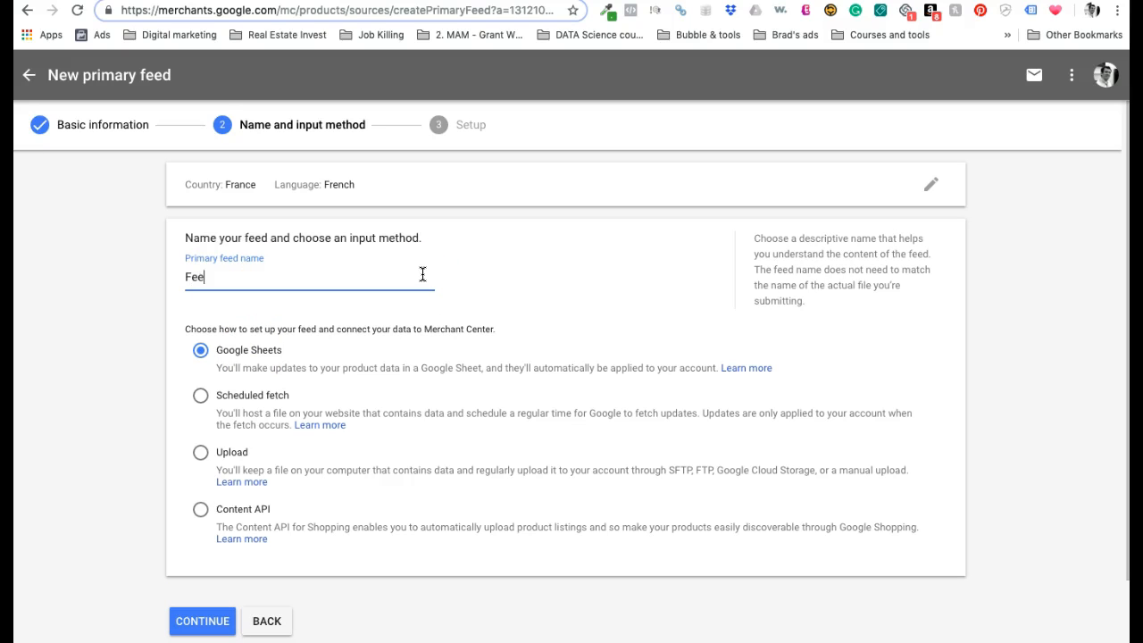
text(d France)
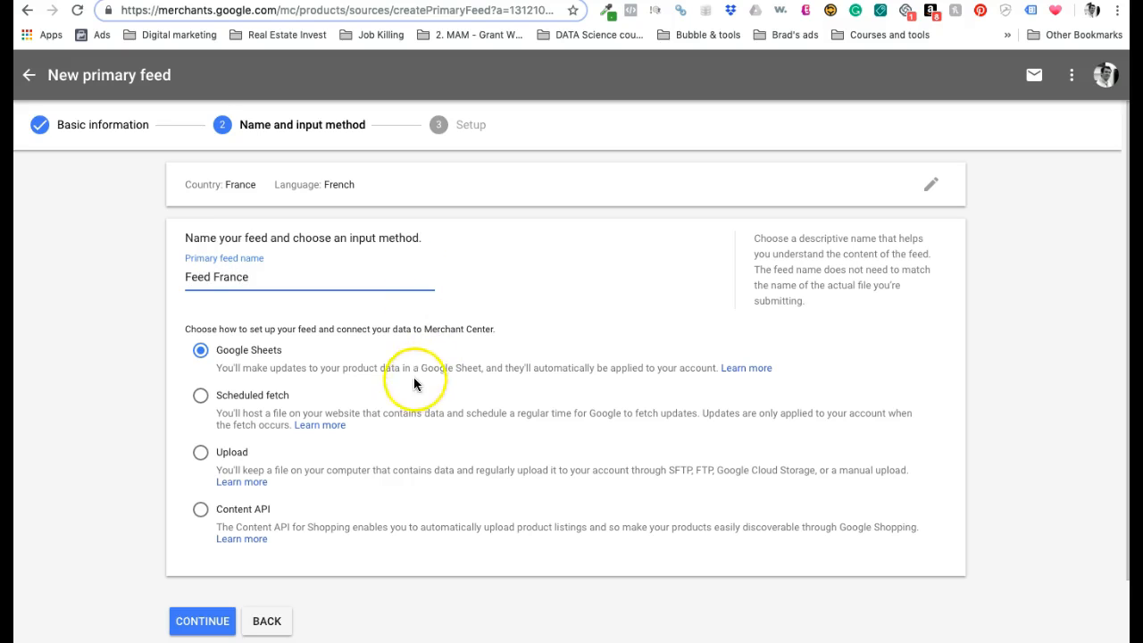
click(251, 400)
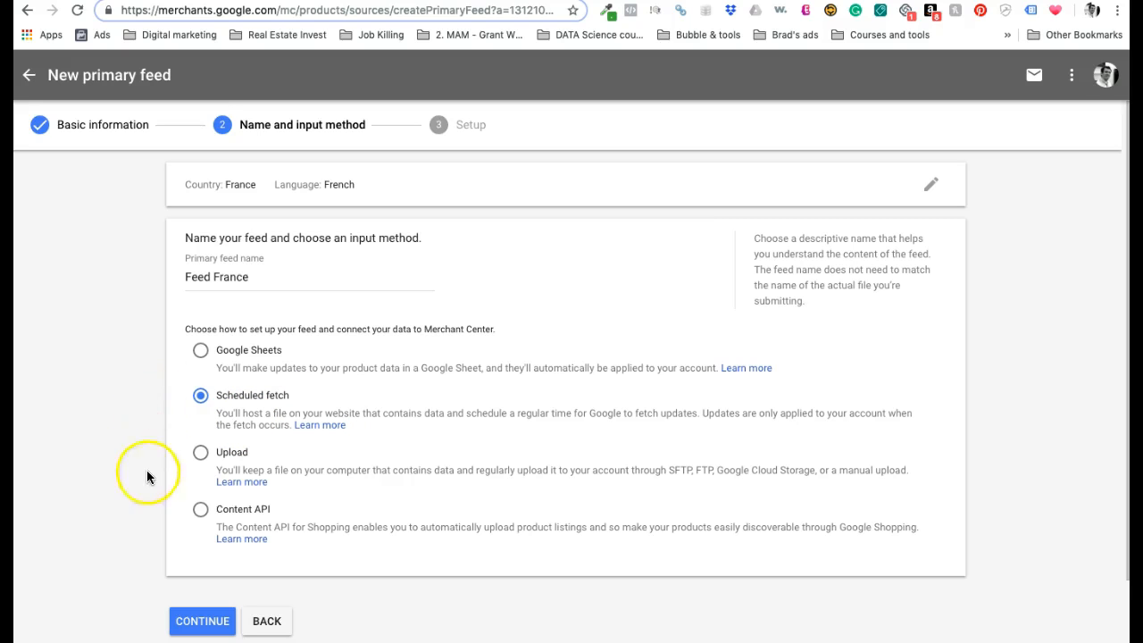
click(192, 618)
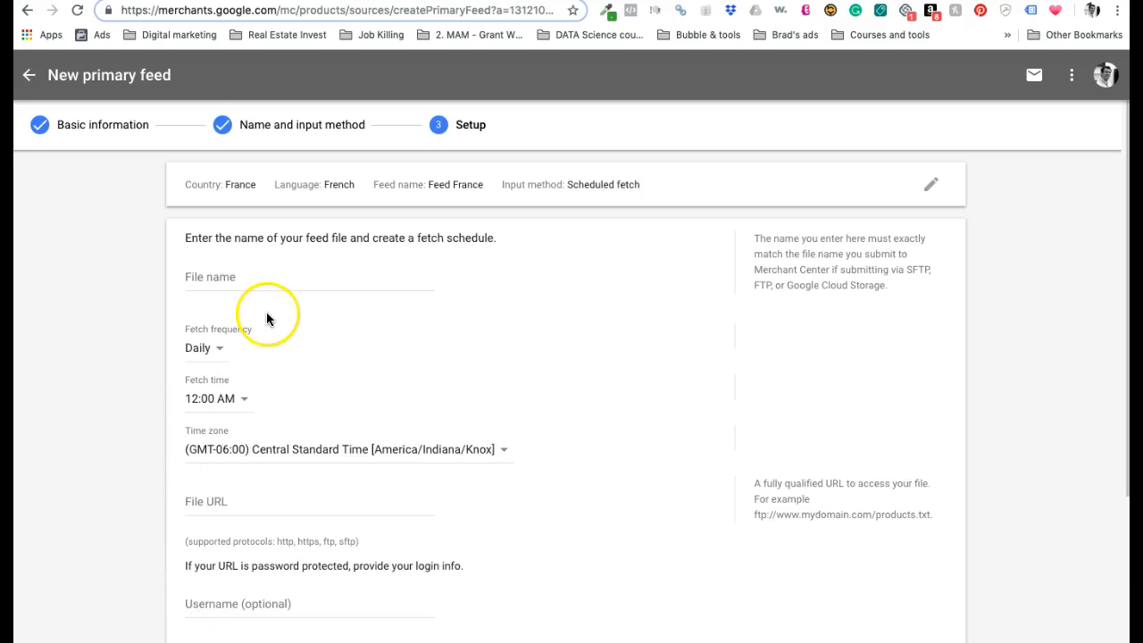
Name the feed file "Feed France" and set the fetch time zone to (GMT+01:00) Andorra [Europe/Andorra]
click(281, 281)
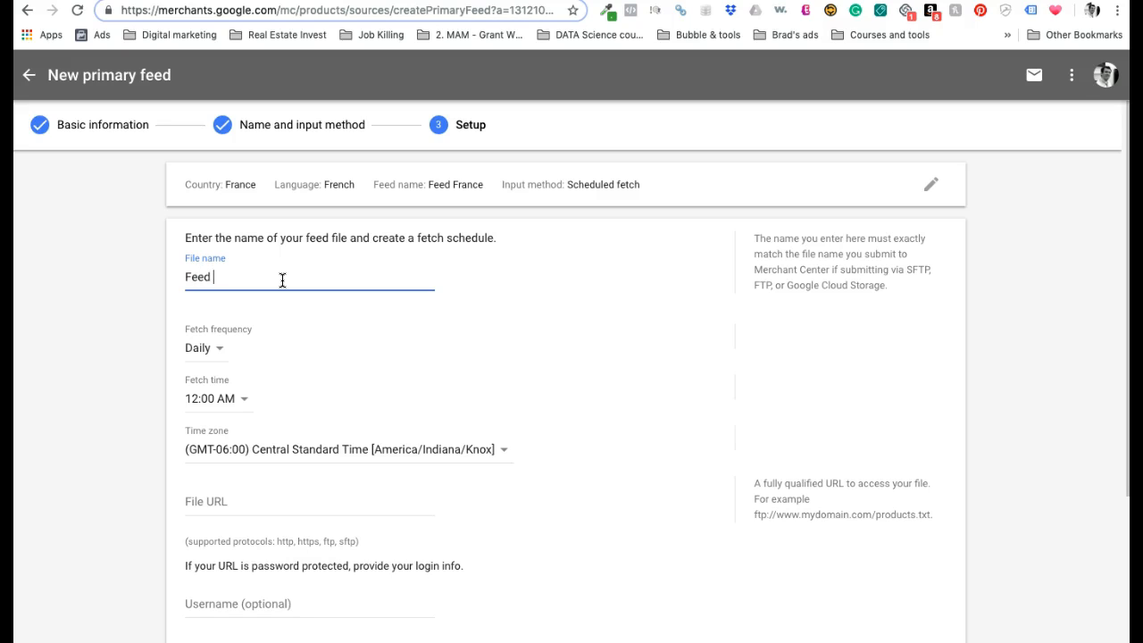
click(374, 356)
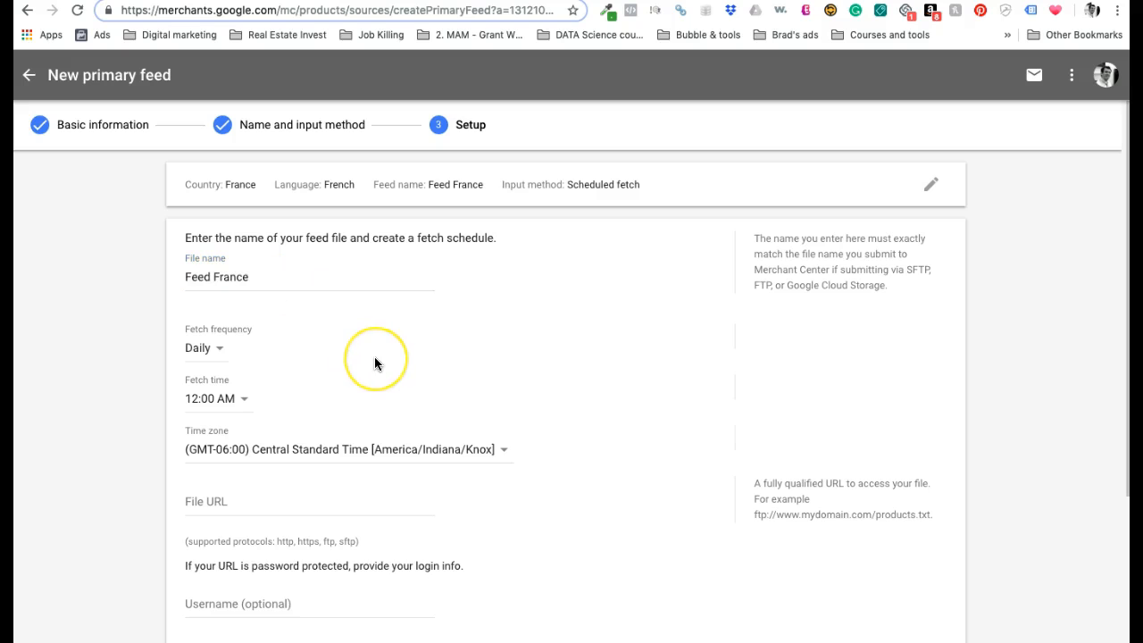
scroll(374, 356, down, 3)
scroll(286, 354, down, 1)
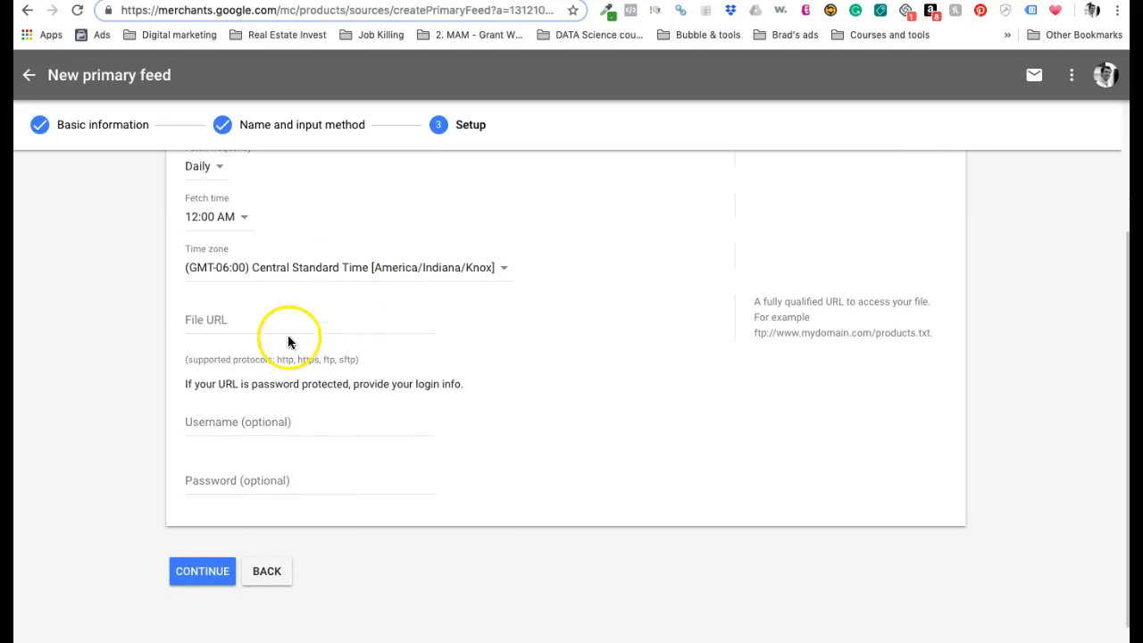
click(338, 273)
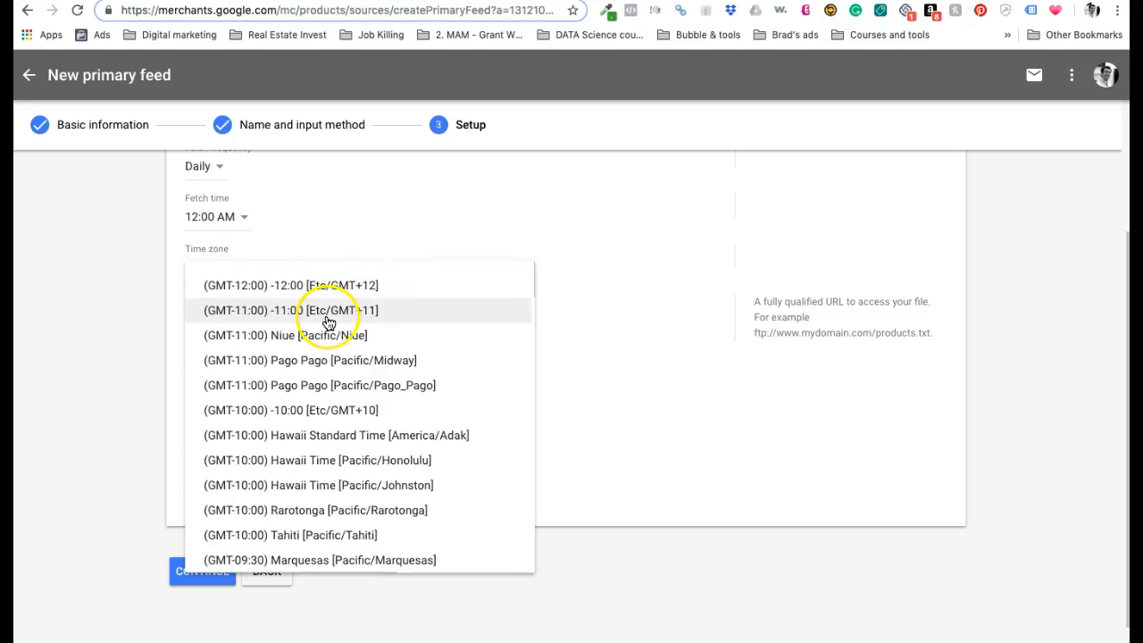
scroll(328, 375, down, 5)
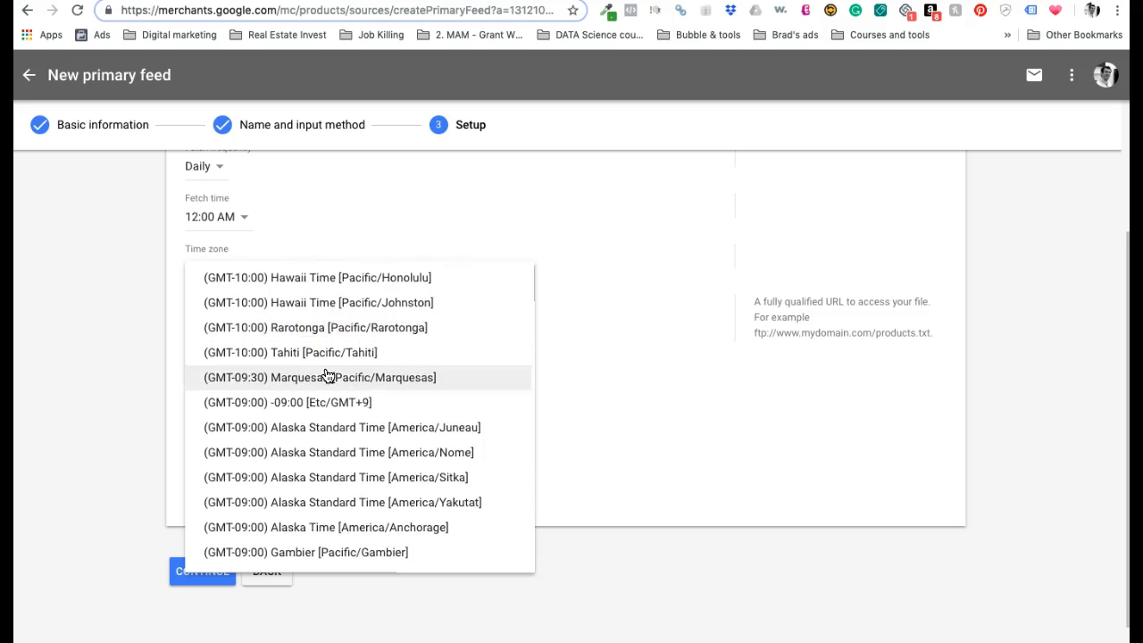
scroll(328, 375, down, 2)
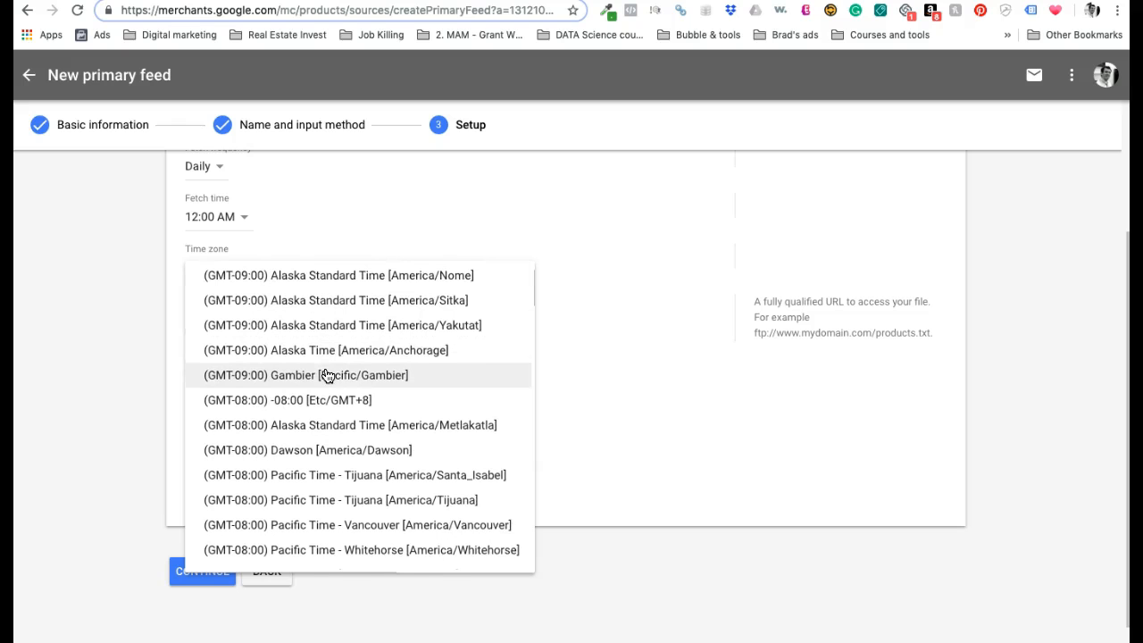
scroll(327, 376, down, 5)
scroll(327, 375, down, 6)
scroll(327, 375, down, 3)
click(328, 373)
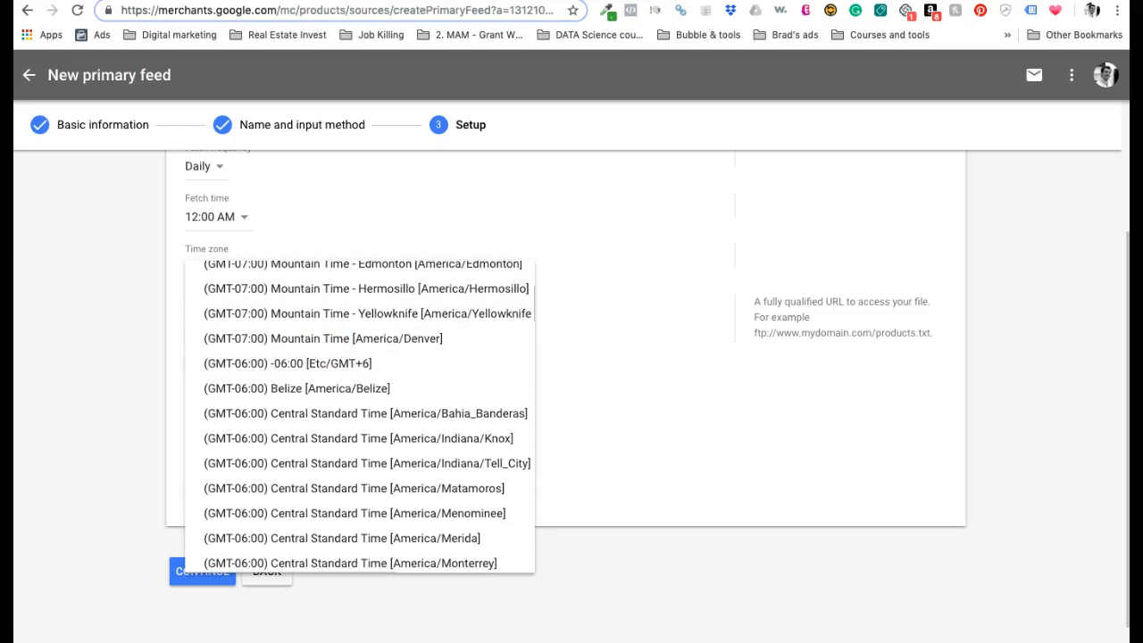
Paste the copied product feed URL as the file URL and finish creating the primary feed
click(221, 319)
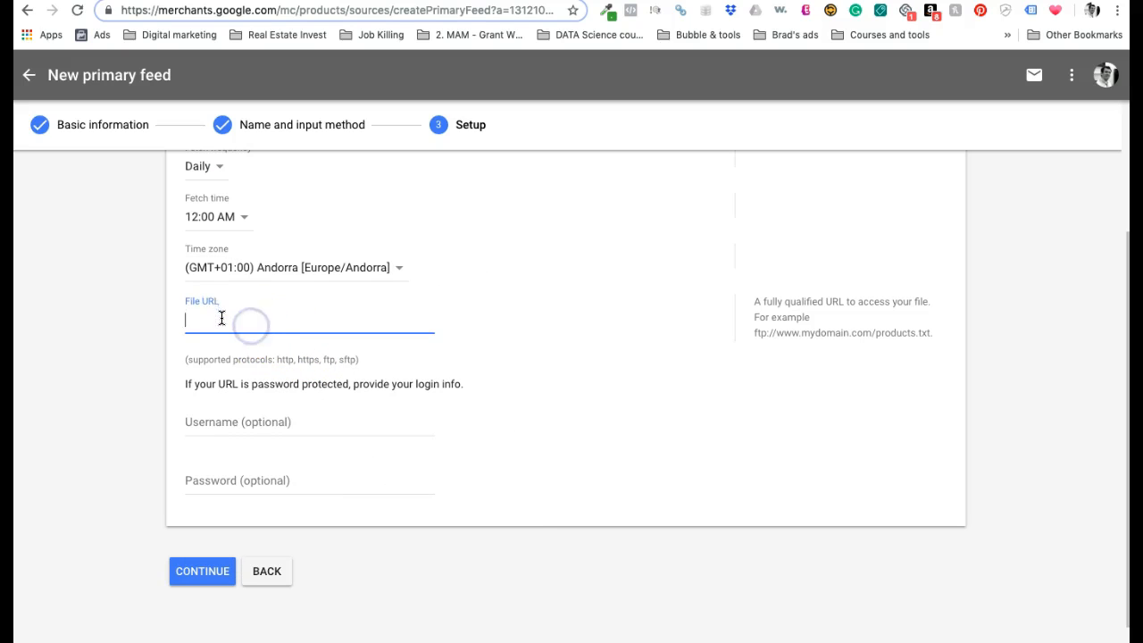
key(super+v)
click(284, 319)
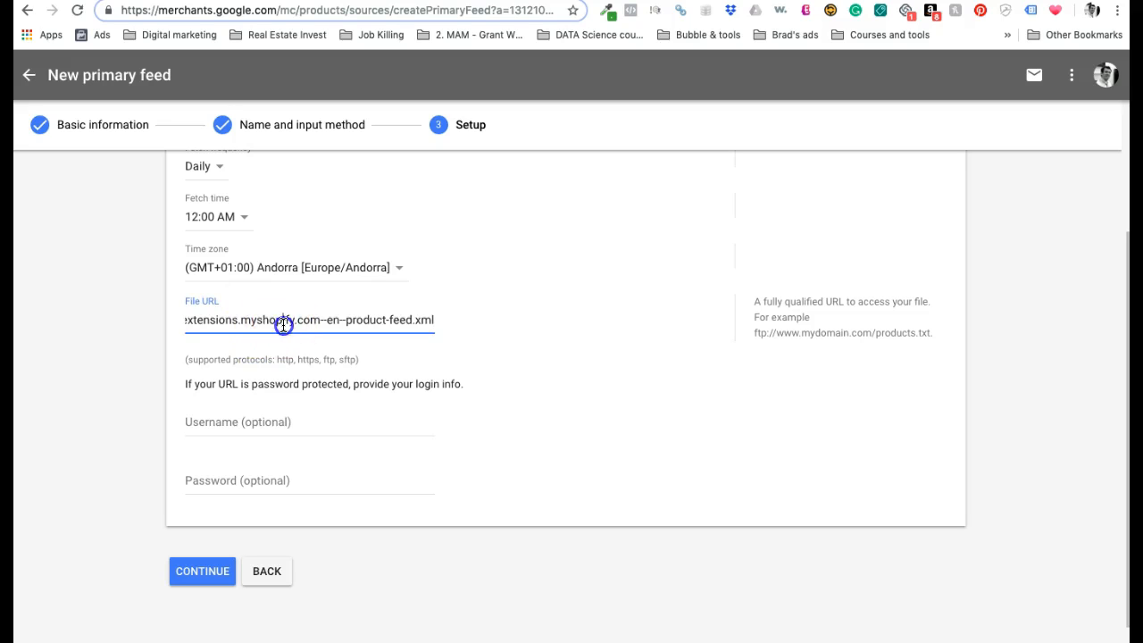
click(238, 416)
click(199, 570)
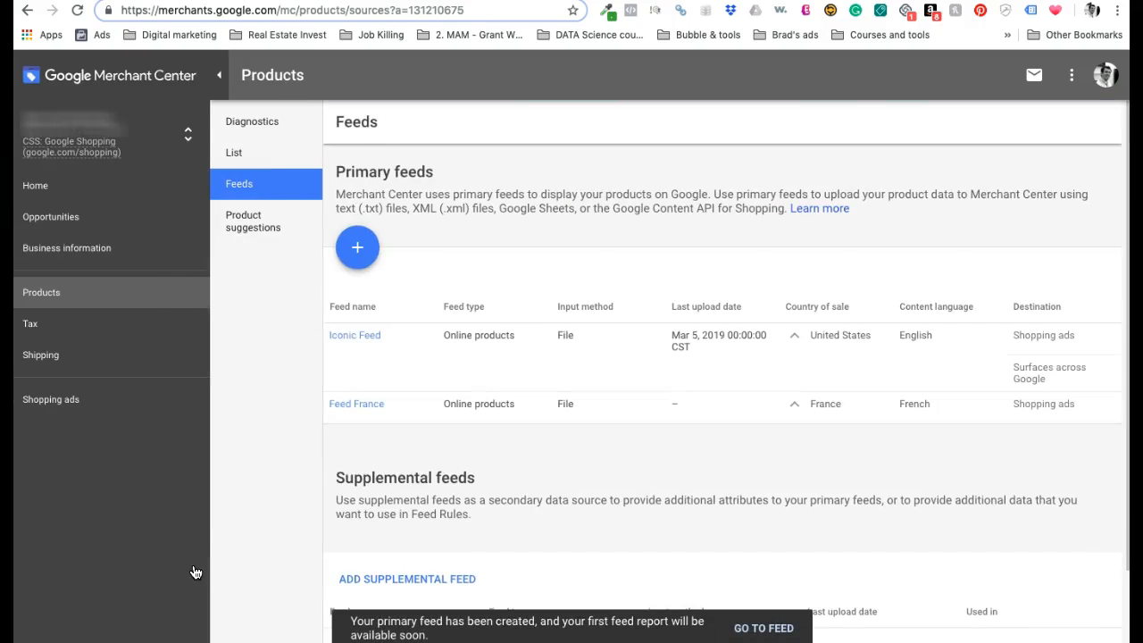
click(411, 444)
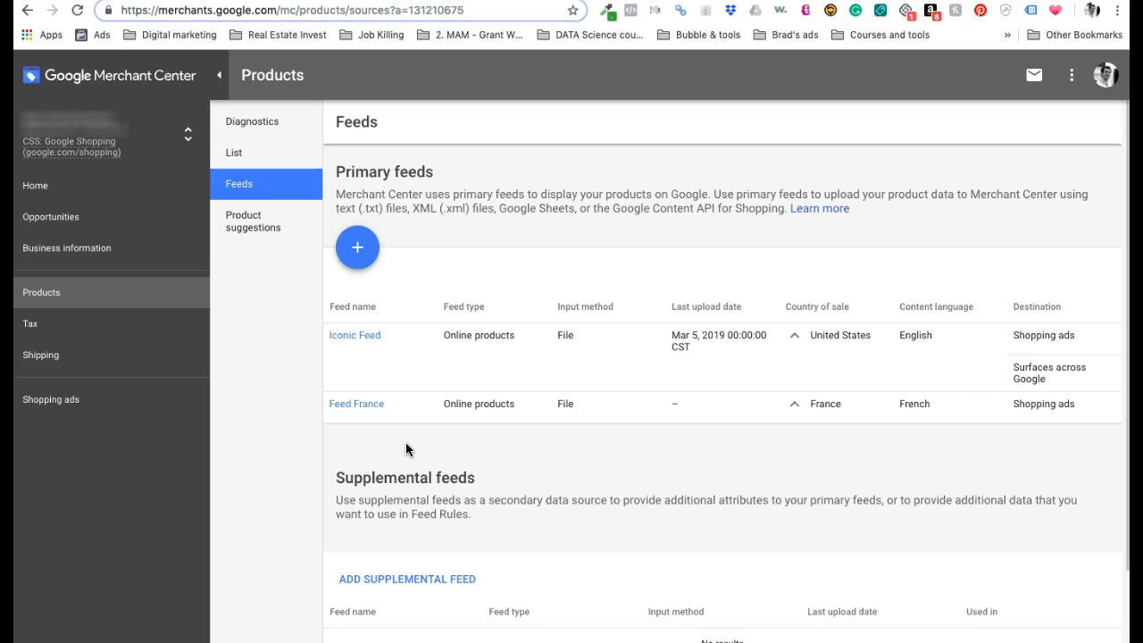
Save the account's United States tax setup with "Configure no nexus for all states" selected
click(52, 331)
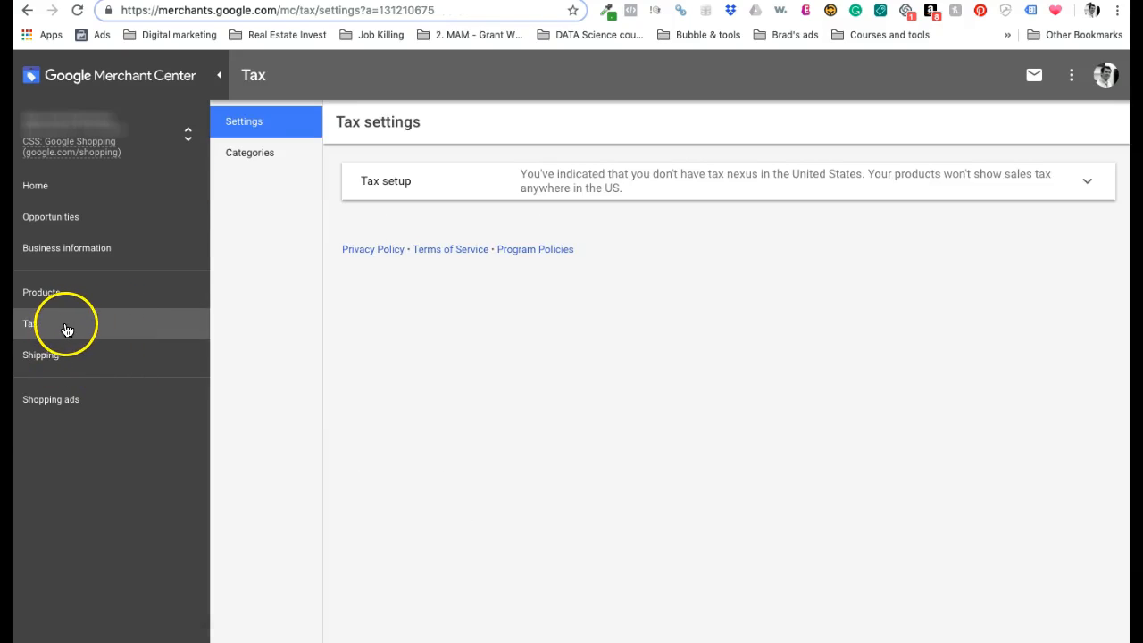
click(544, 190)
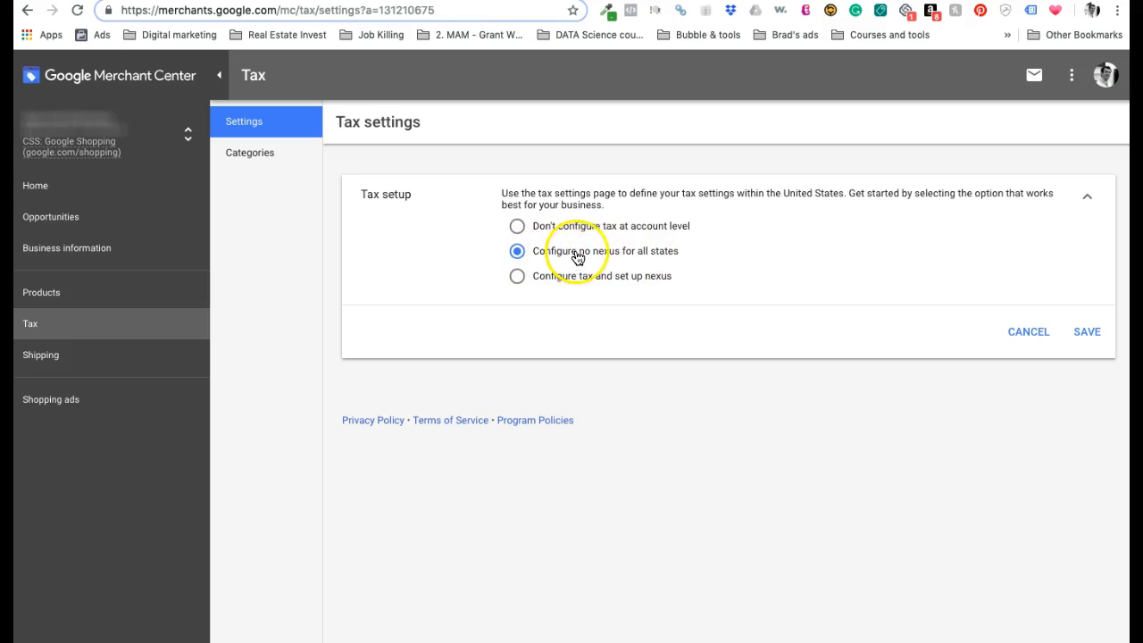
click(1088, 331)
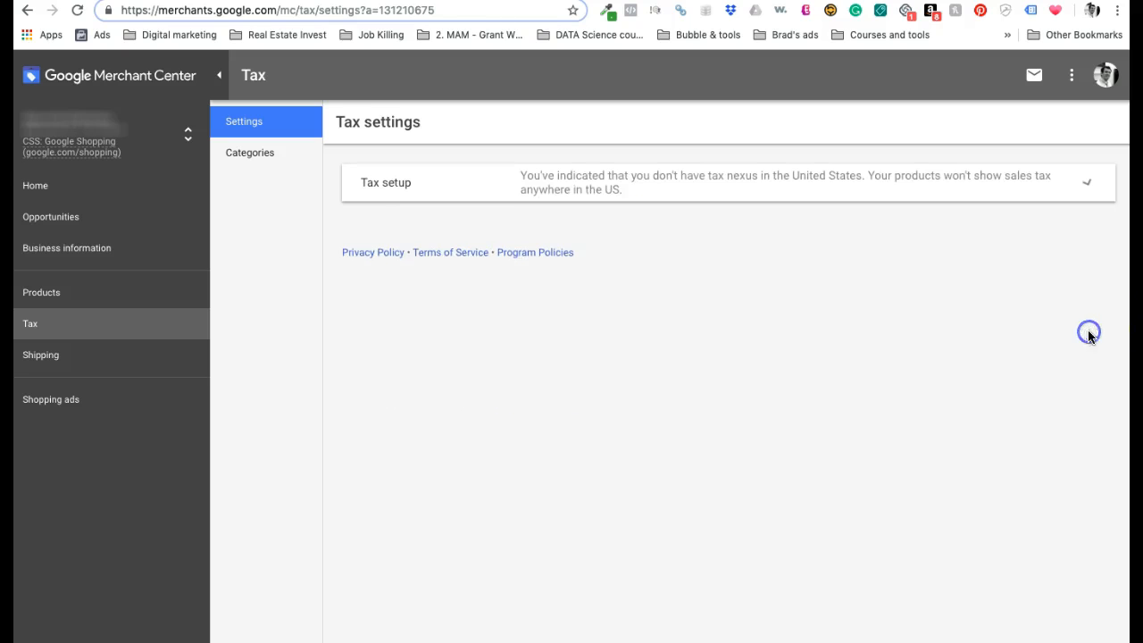
Create a new shipping service named "France" with France as its service area
click(51, 367)
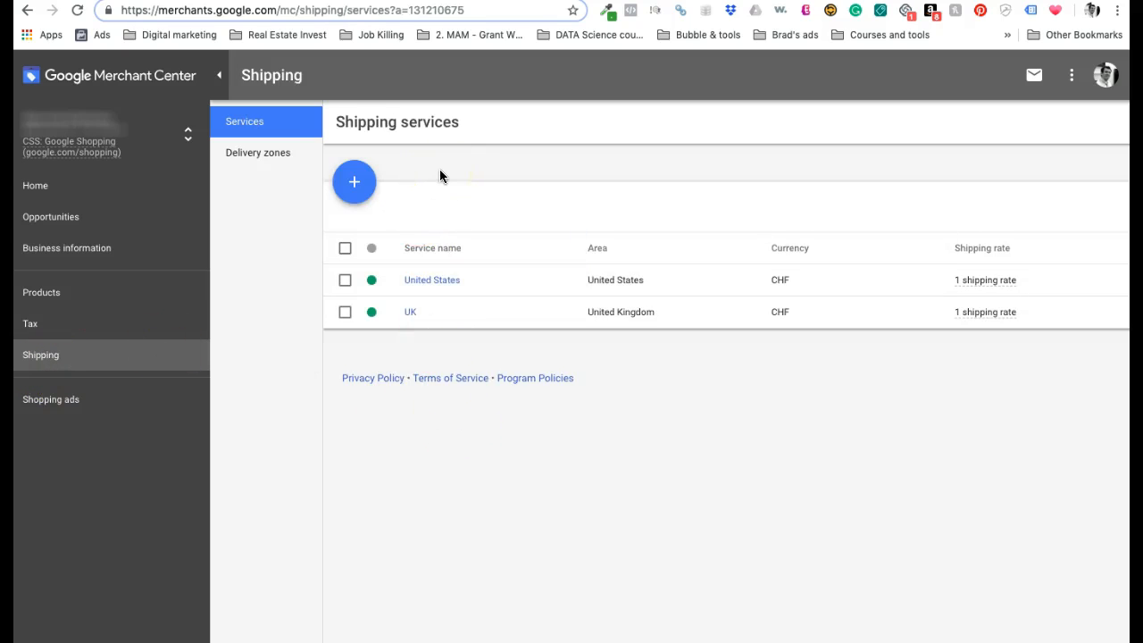
click(357, 183)
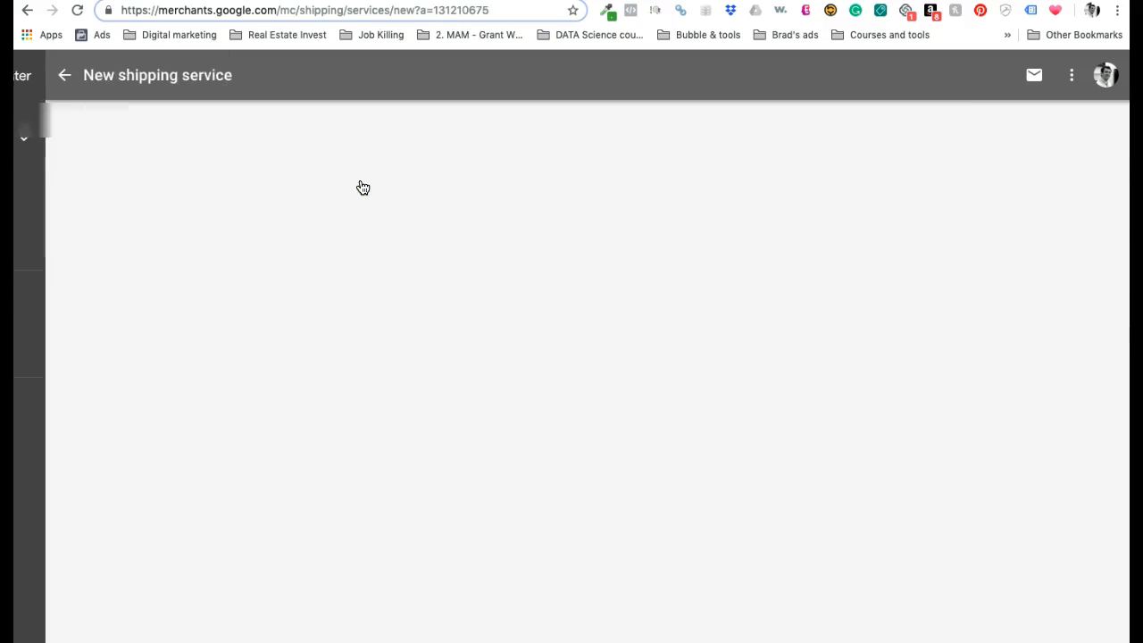
click(411, 148)
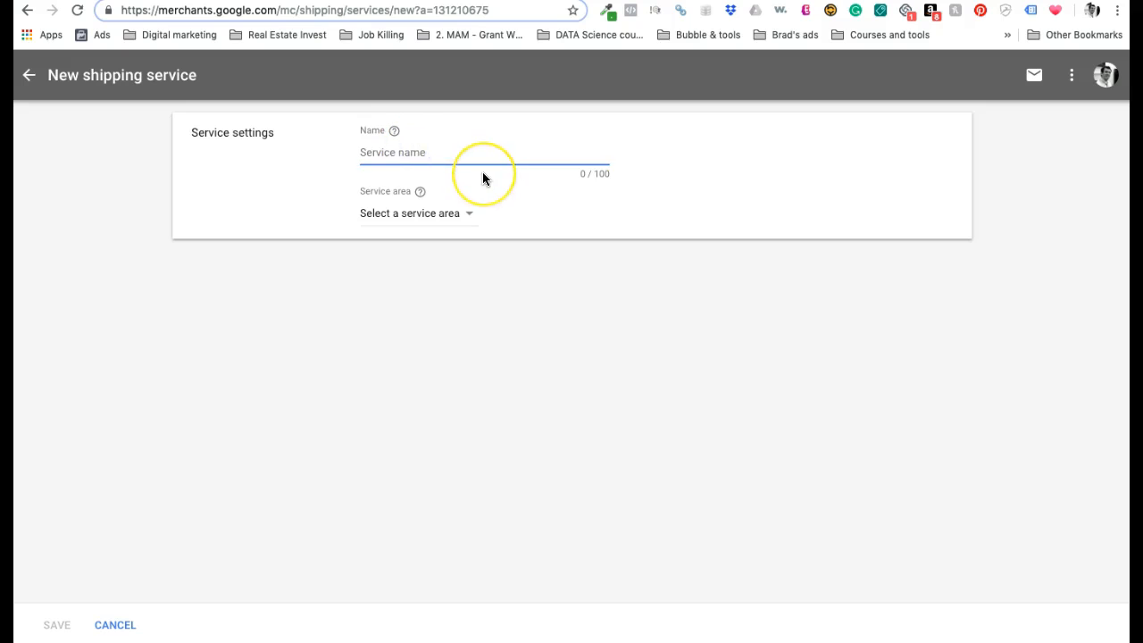
text(Fre)
key(BackSpace)
text(ance)
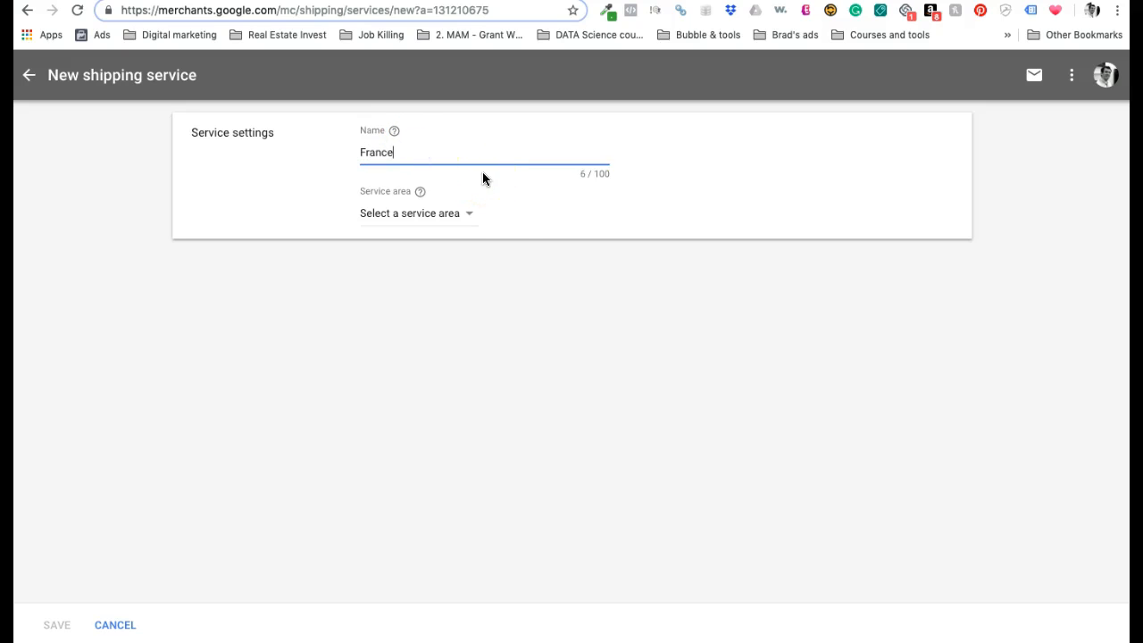
click(471, 219)
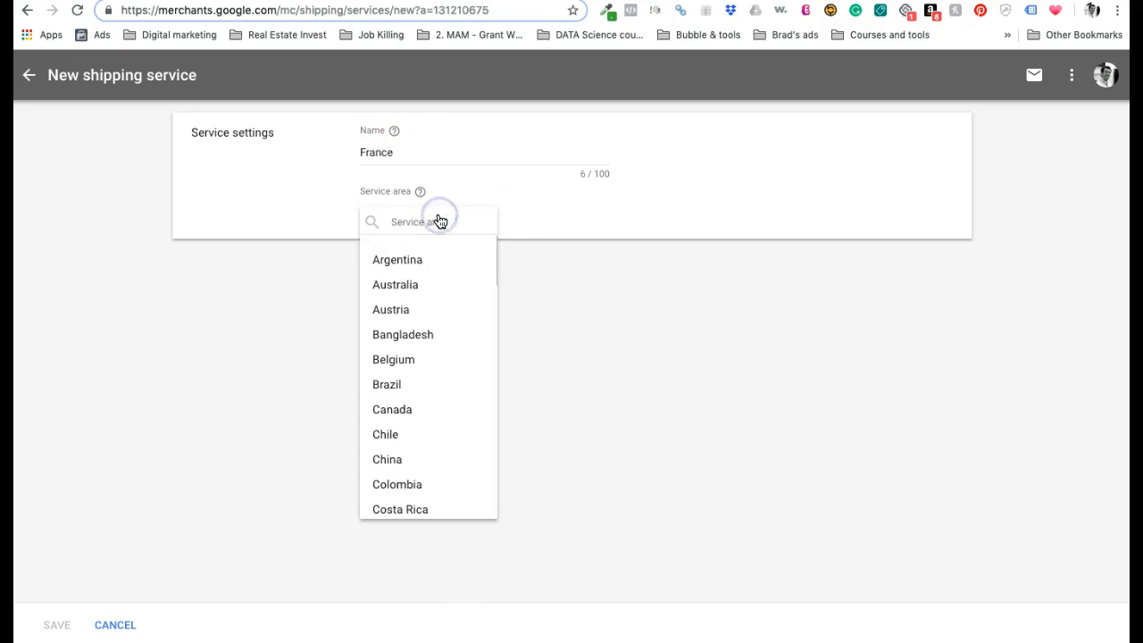
click(439, 223)
text(fra)
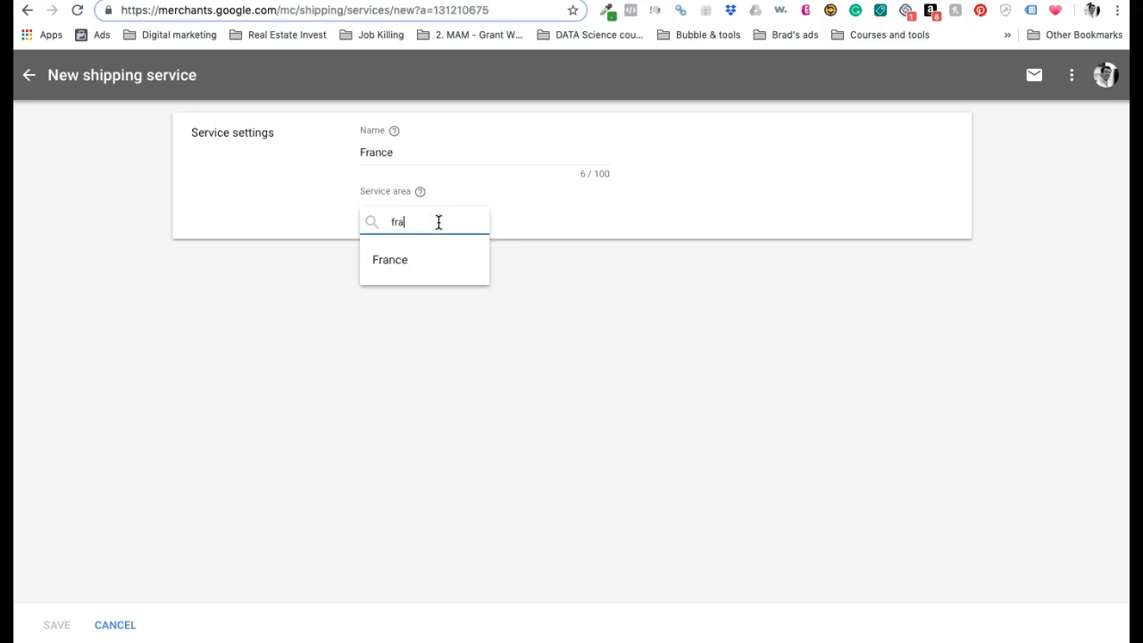
click(425, 265)
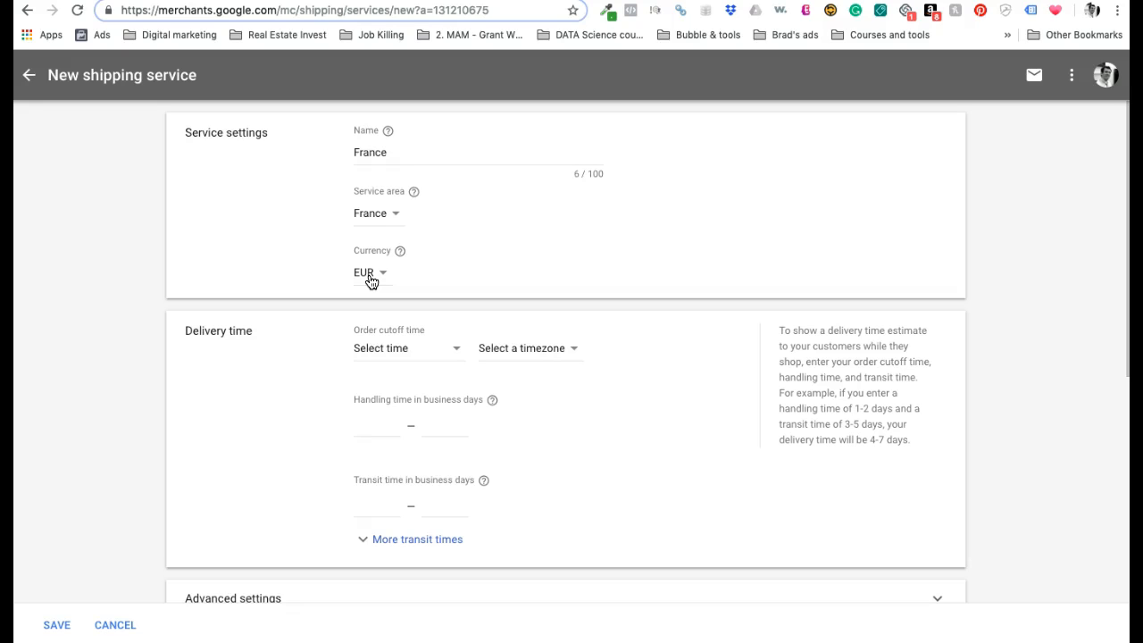
Set the currency of the France shipping service to CHF
click(372, 282)
click(396, 277)
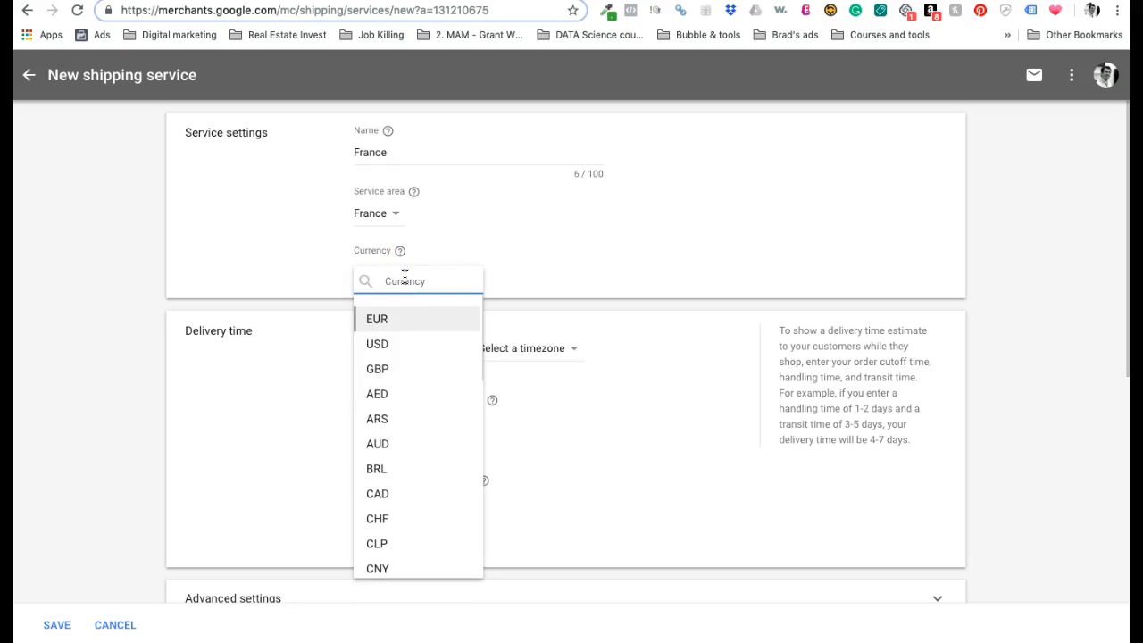
text(CHF)
click(386, 322)
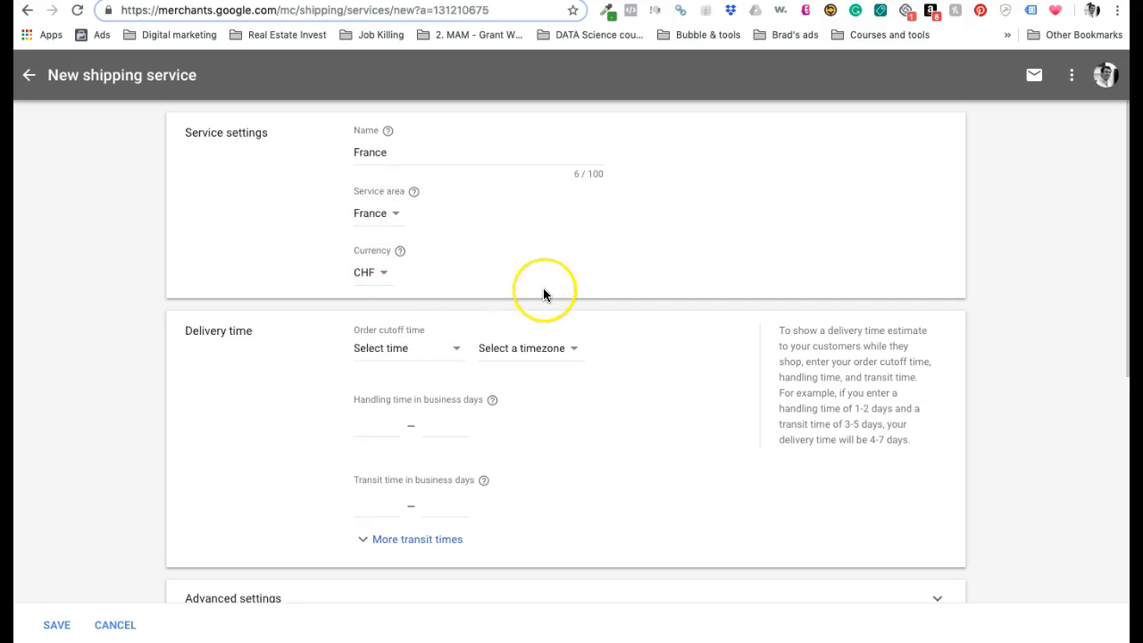
Set the handling time of the France shipping service to 1–2 business days
scroll(543, 295, down, 3)
click(380, 321)
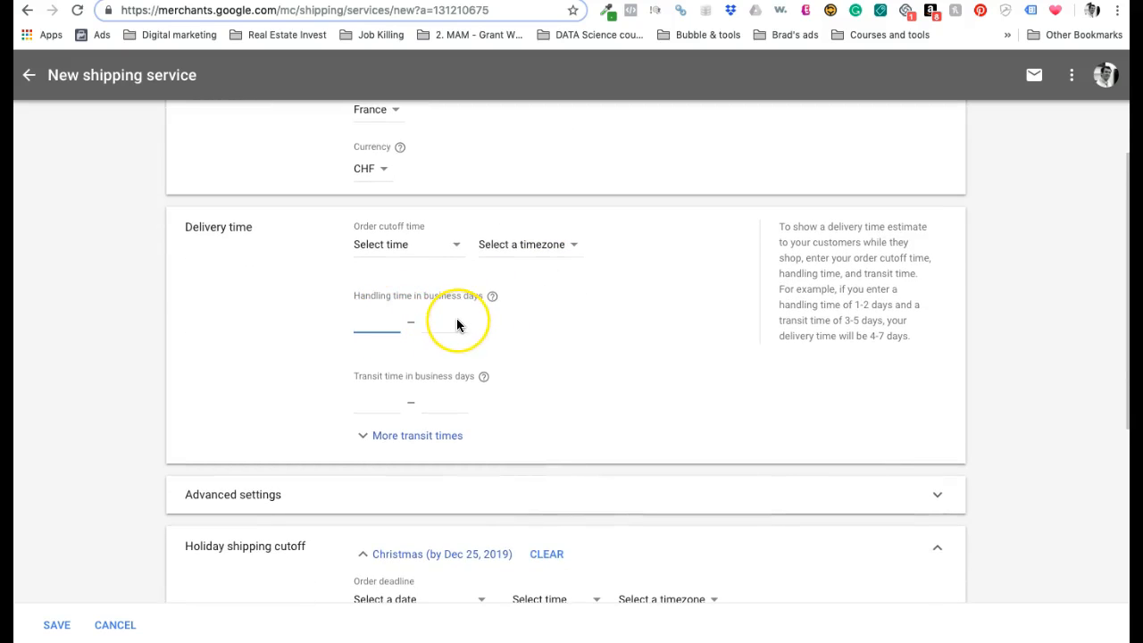
click(366, 320)
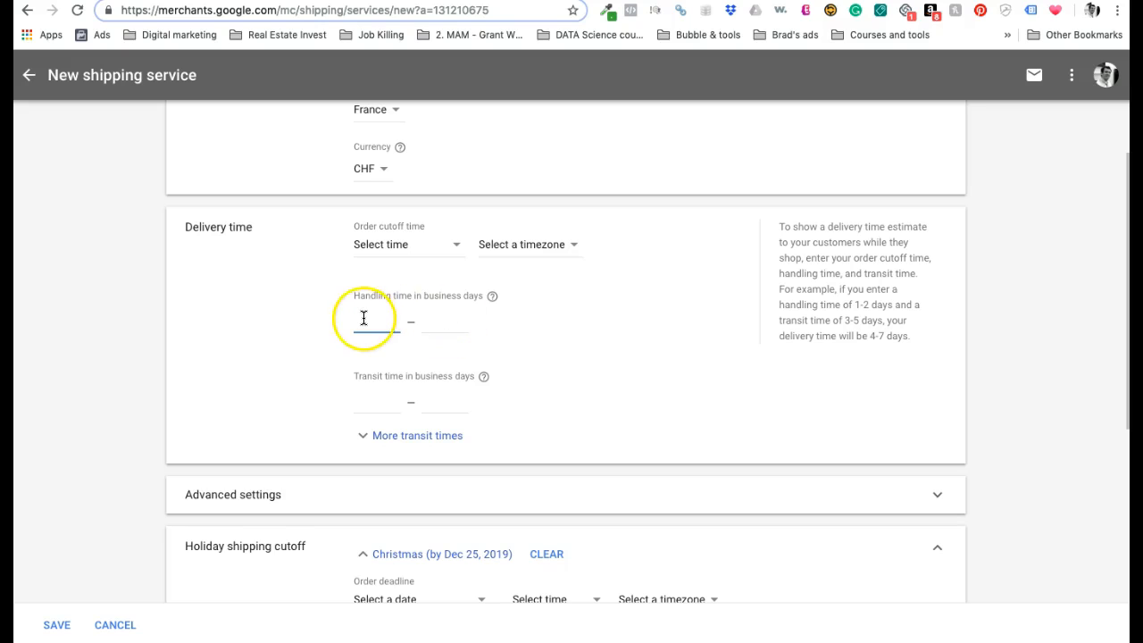
text(1)
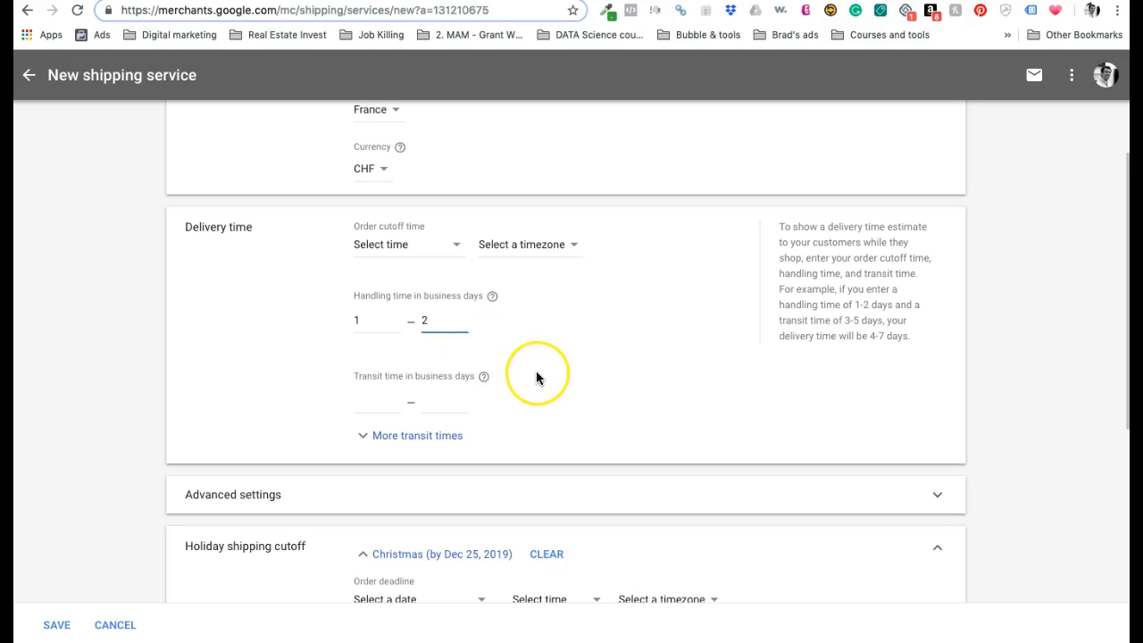
Set the transit time of the France shipping service to 2–3 business days
scroll(536, 374, down, 2)
click(394, 347)
text(2)
click(444, 347)
text(3)
scroll(524, 362, down, 1)
scroll(525, 366, up, 1)
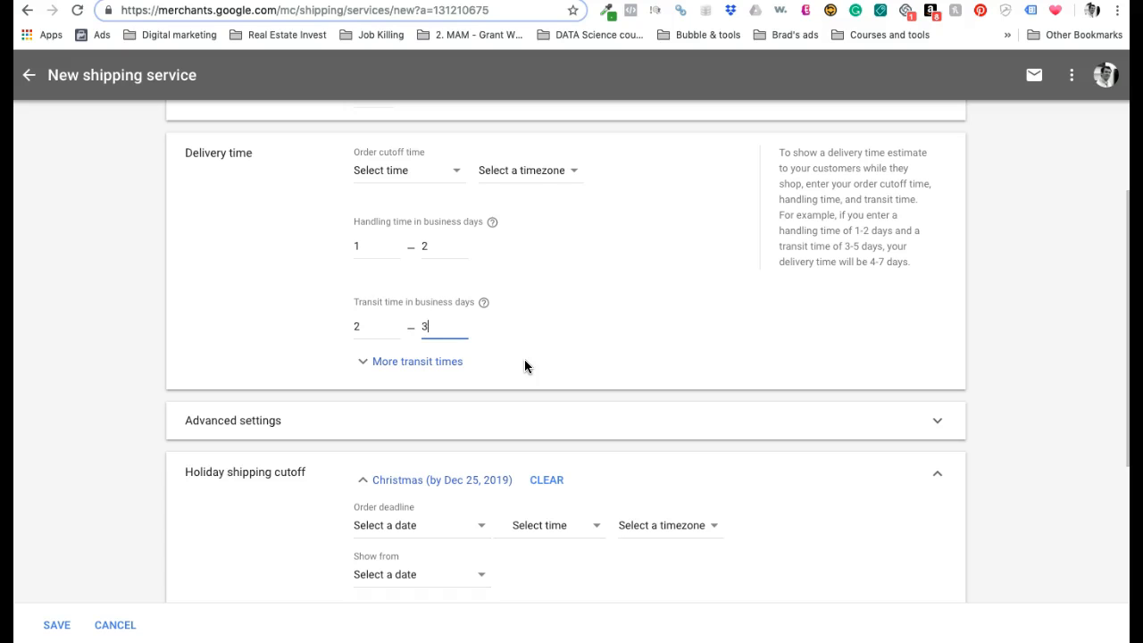
scroll(524, 361, down, 5)
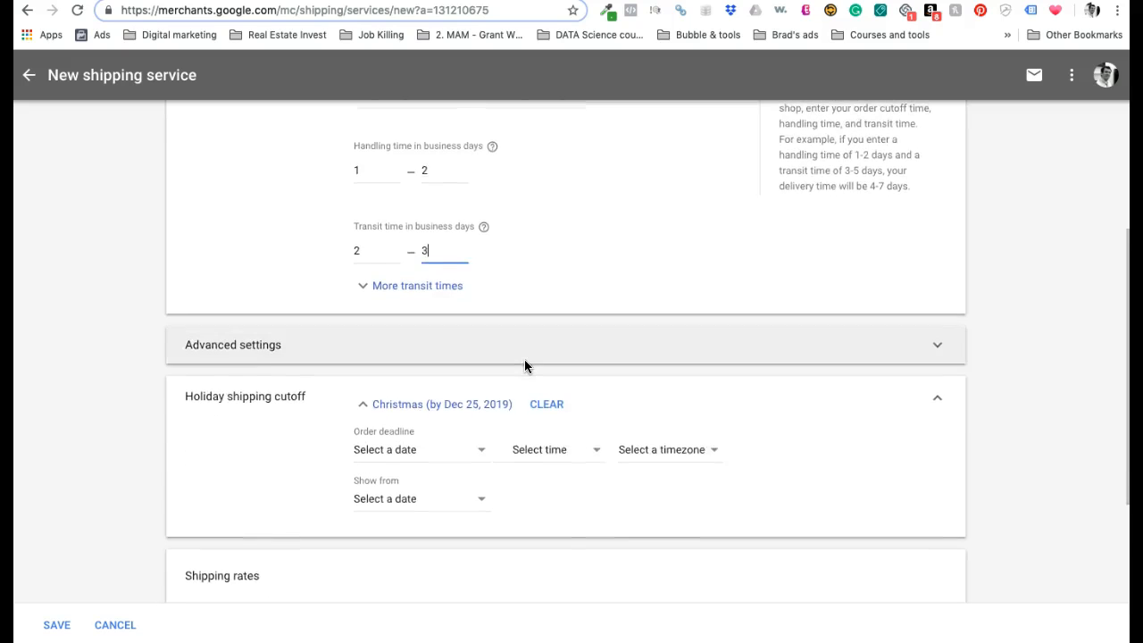
click(599, 251)
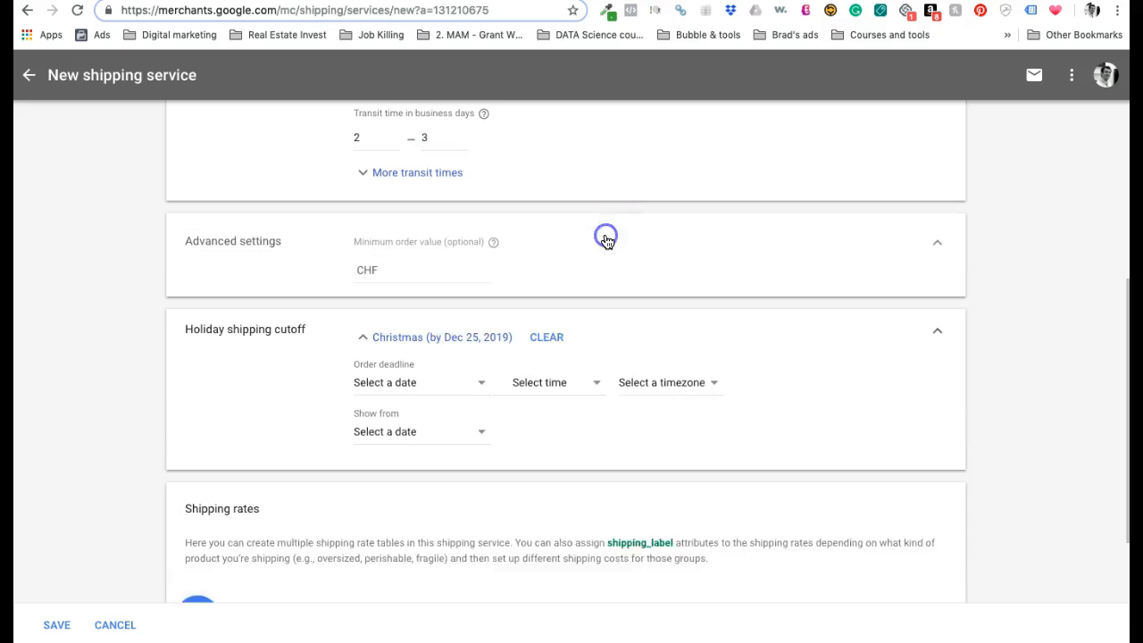
click(456, 258)
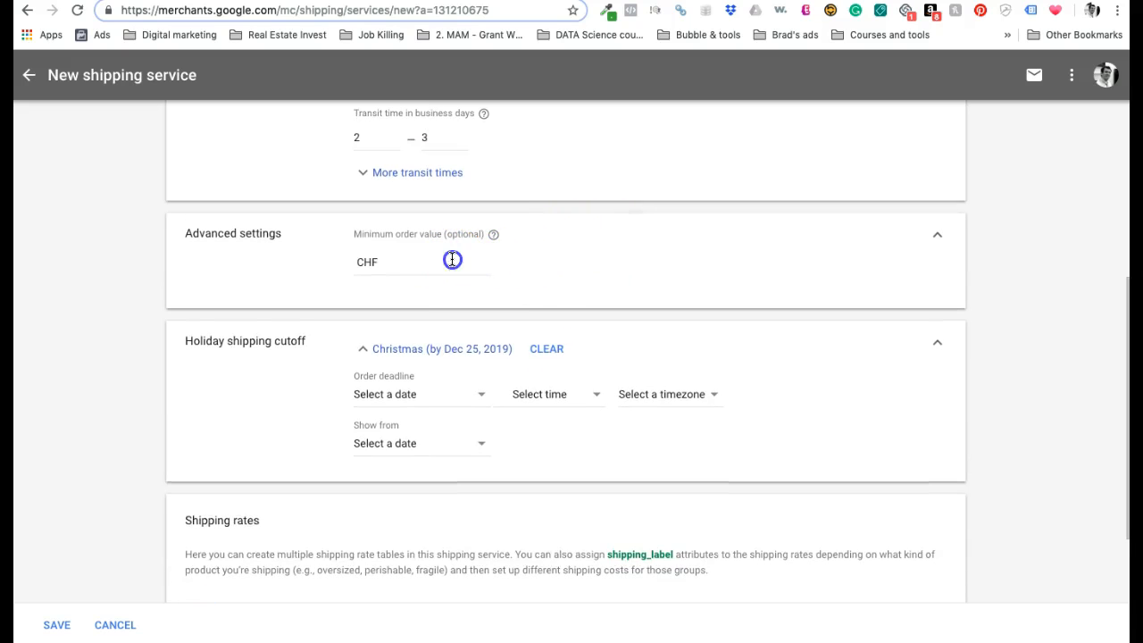
click(416, 262)
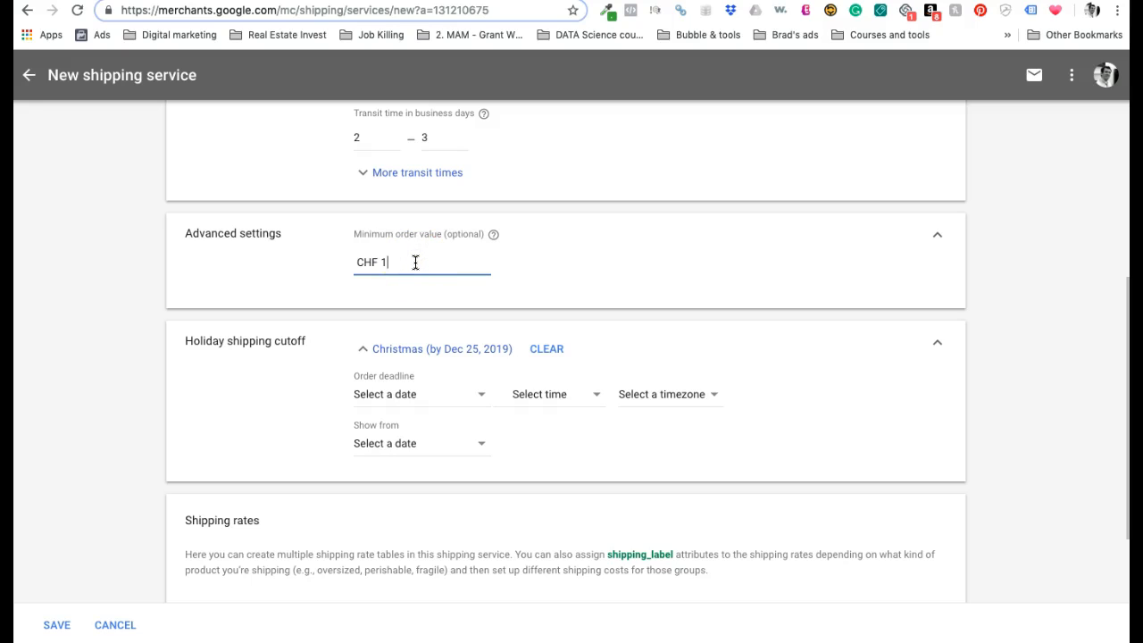
click(432, 260)
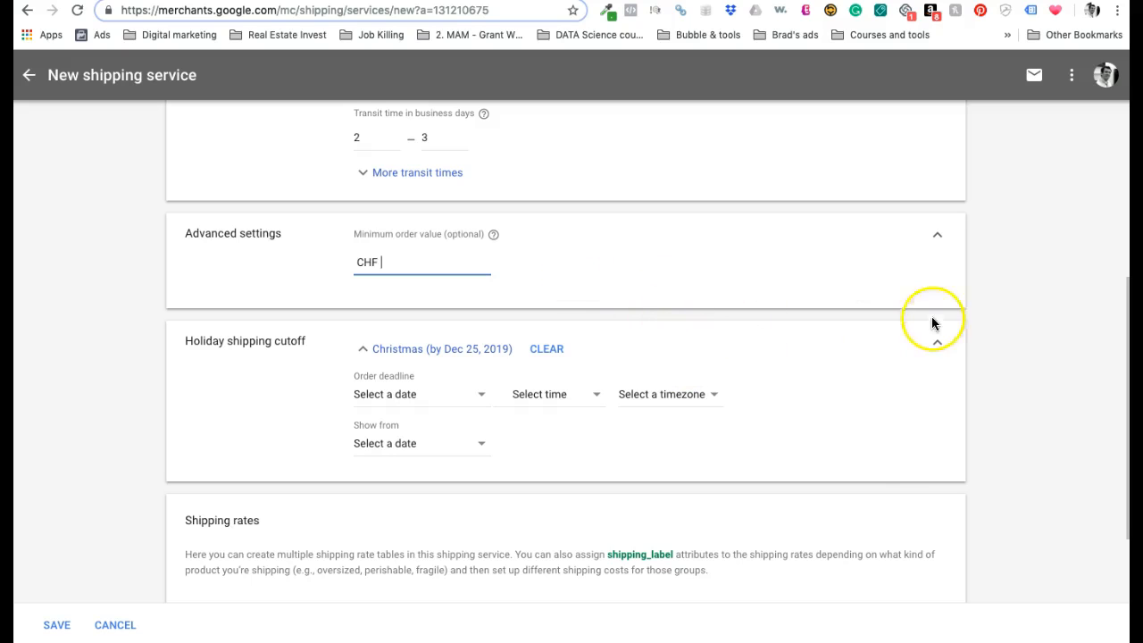
click(961, 230)
click(940, 238)
Add a new shipping rate named "France" that applies to all products in the France shipping service
scroll(544, 261, down, 2)
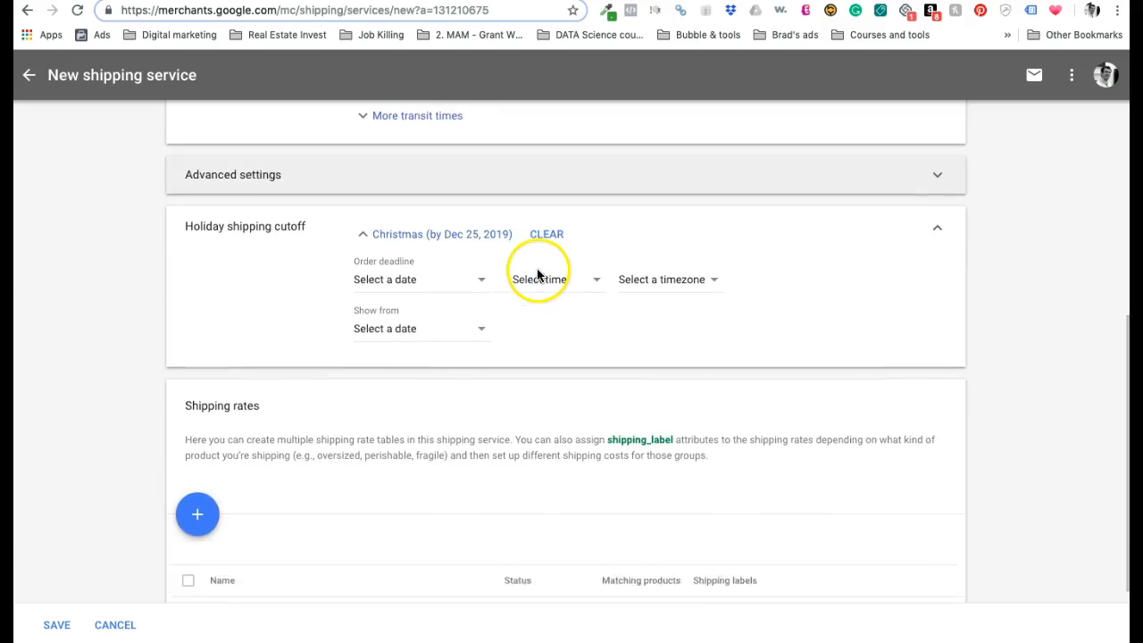
scroll(448, 298, down, 2)
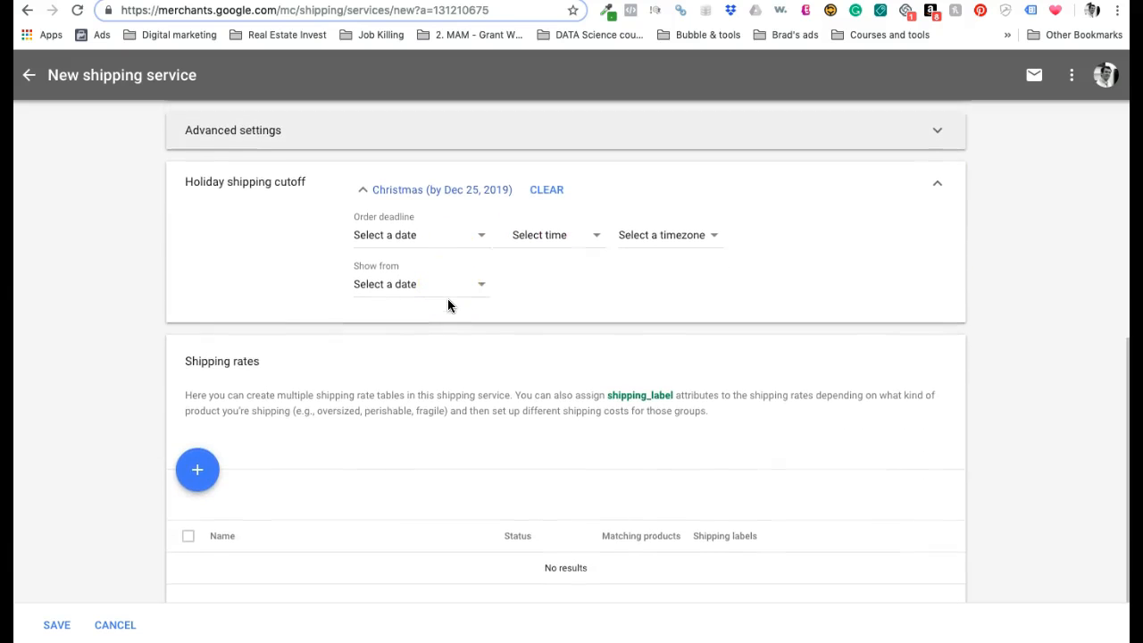
scroll(352, 401, down, 1)
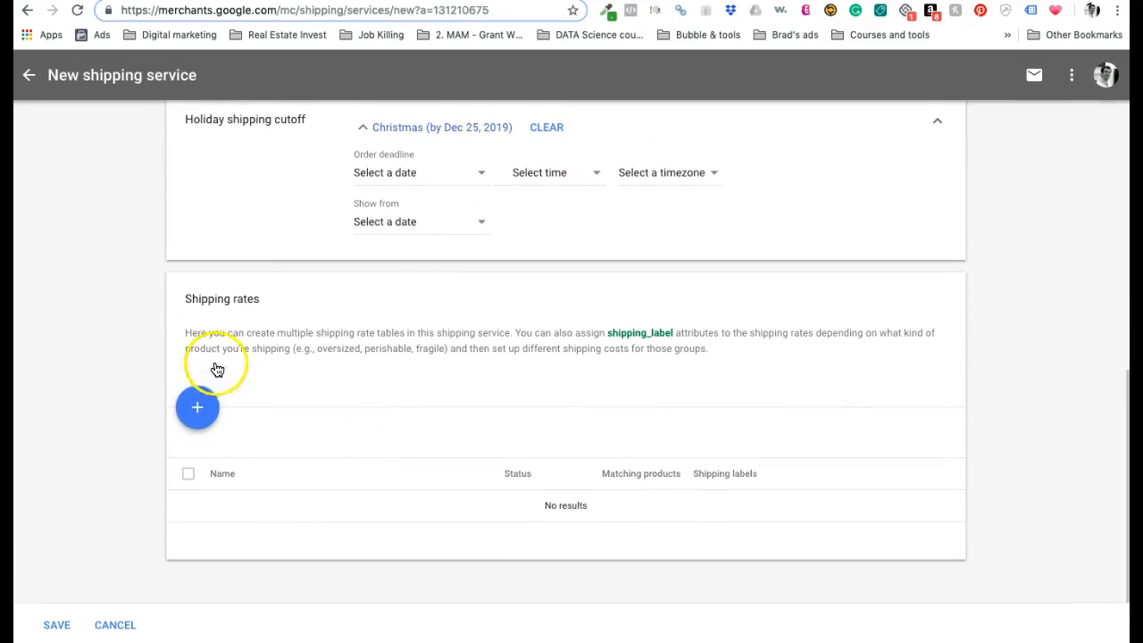
click(198, 407)
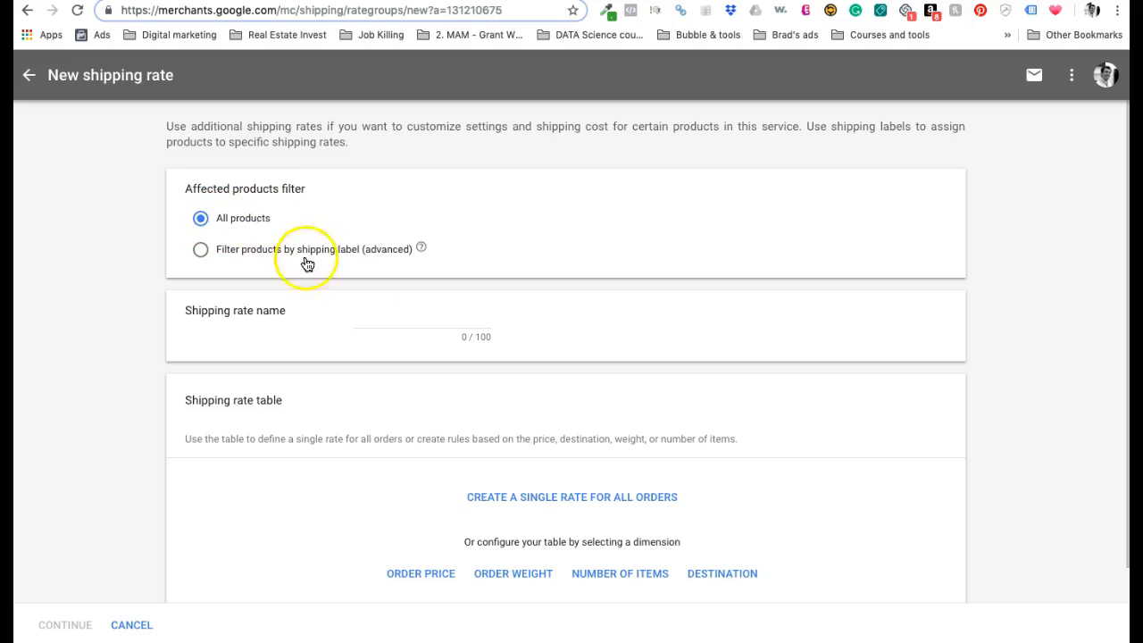
click(403, 315)
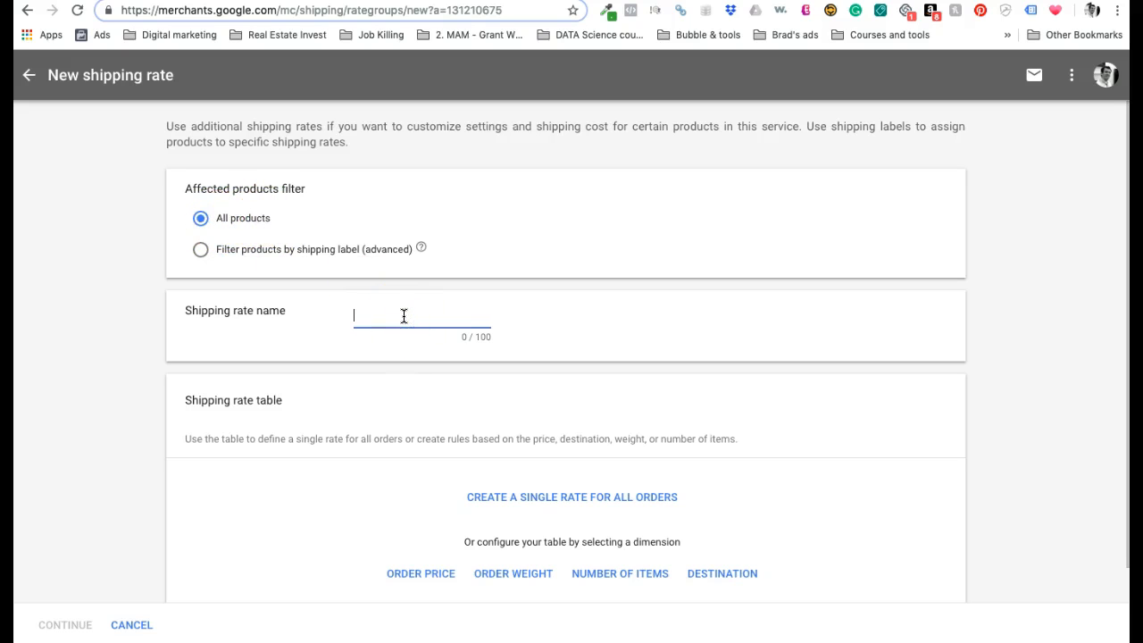
scroll(494, 315, down, 2)
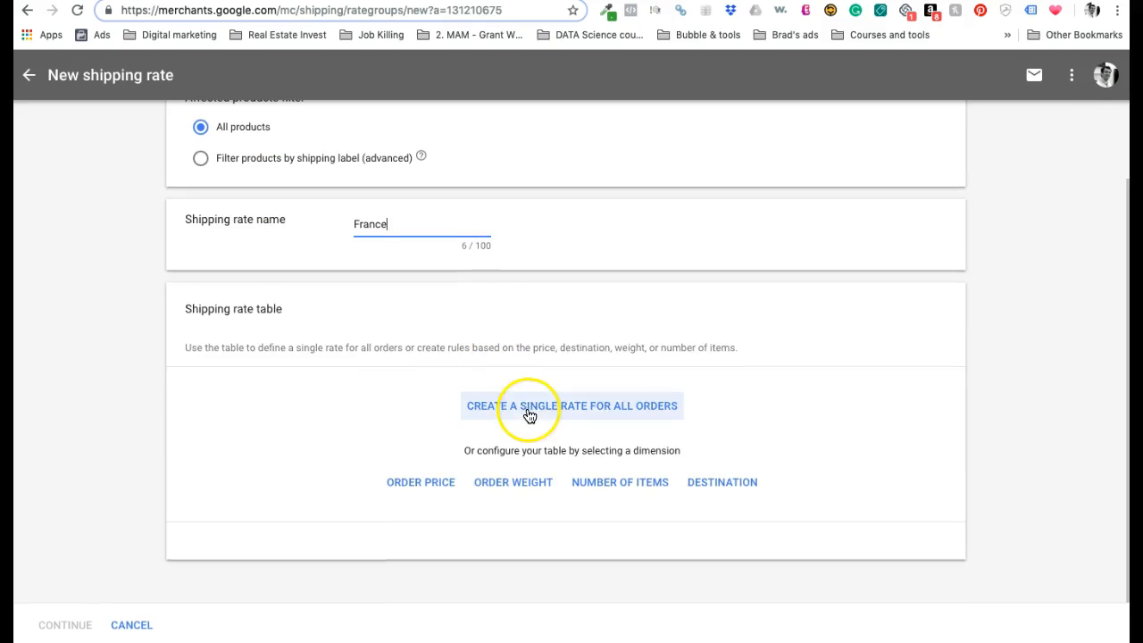
Create a single fixed rate of CHF 25 for all orders and add it to the shipping service
click(597, 411)
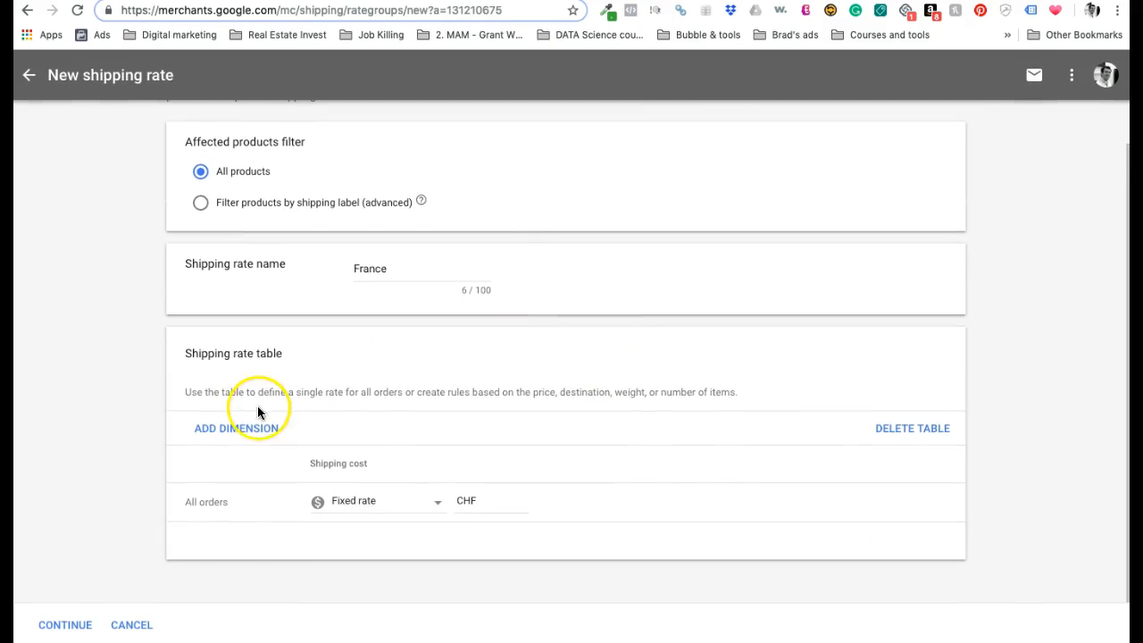
click(487, 500)
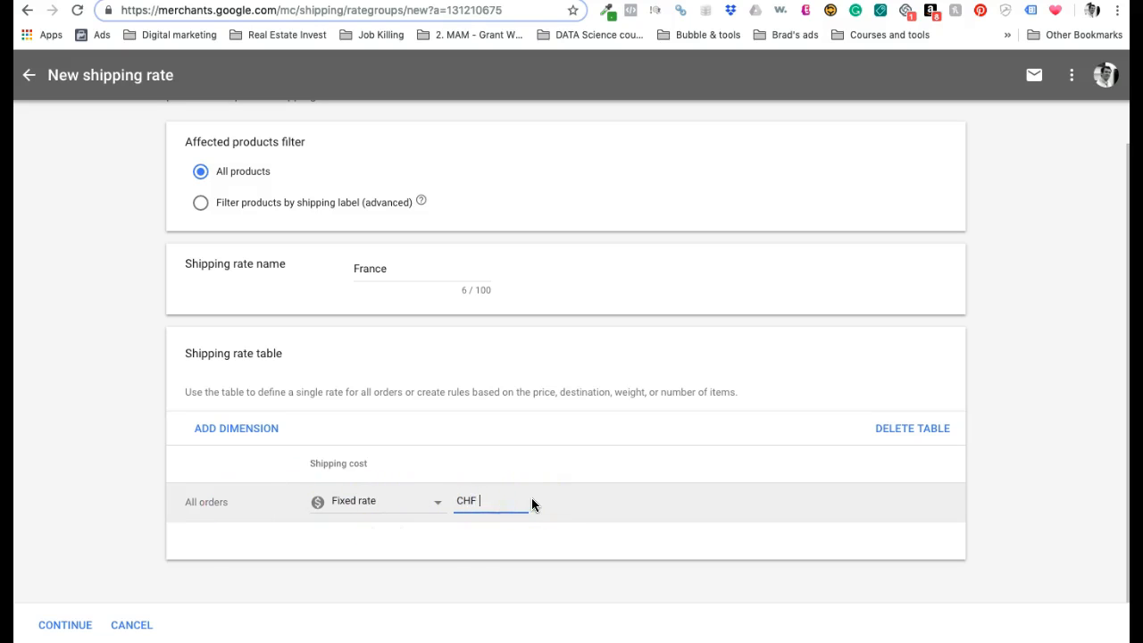
text(25)
click(869, 489)
click(70, 624)
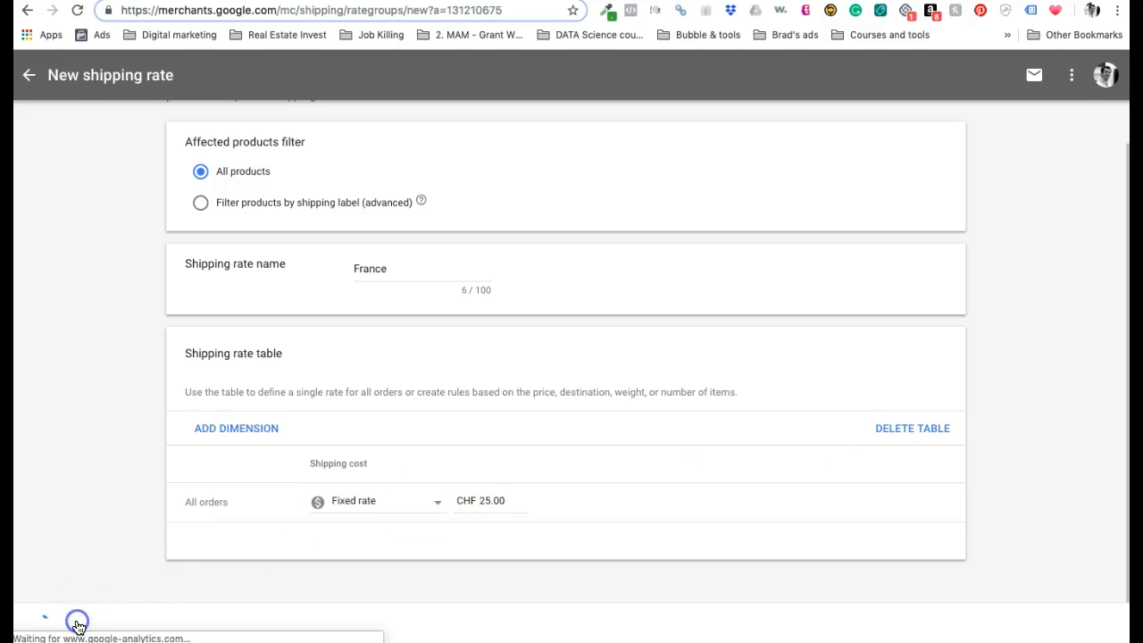
Rename the shipping rate of the France service as "Flat rate"
scroll(275, 416, down, 10)
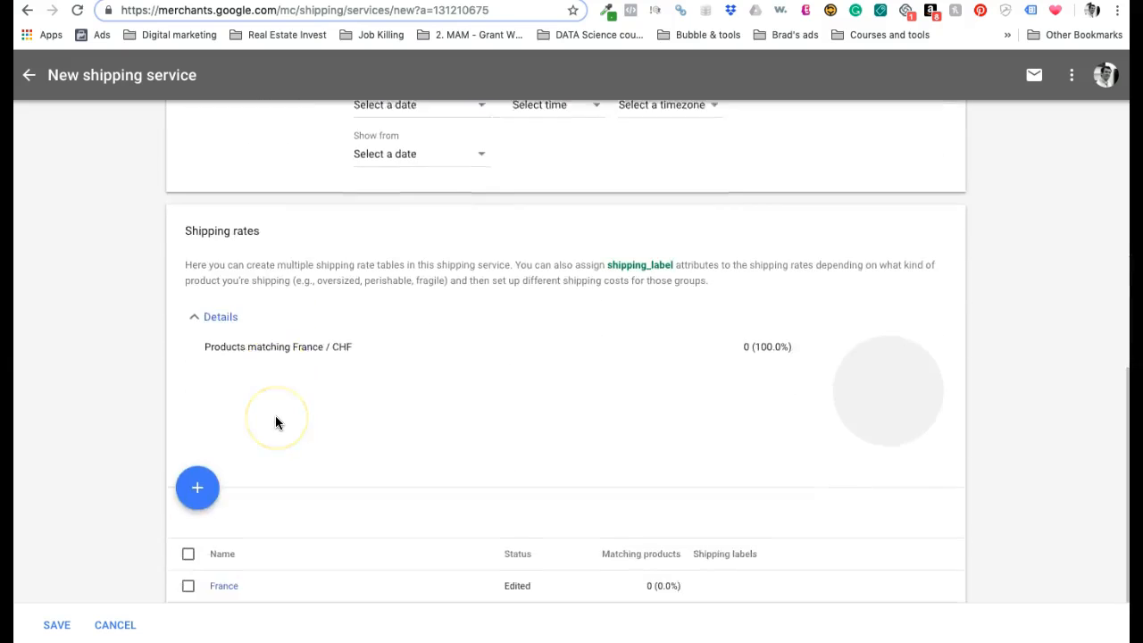
click(218, 508)
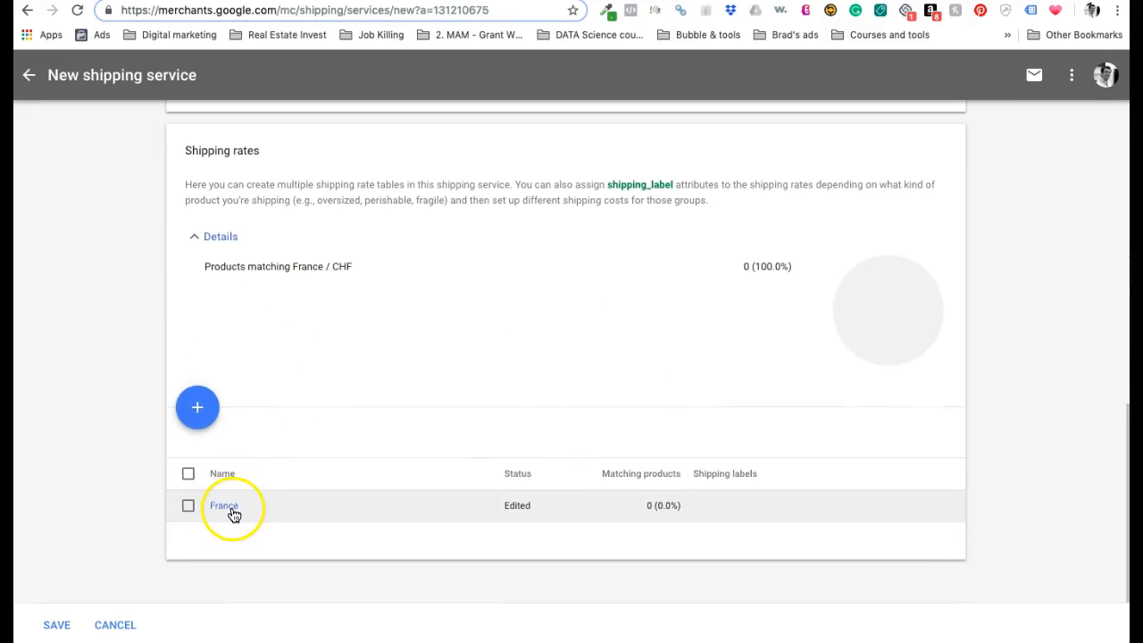
click(225, 515)
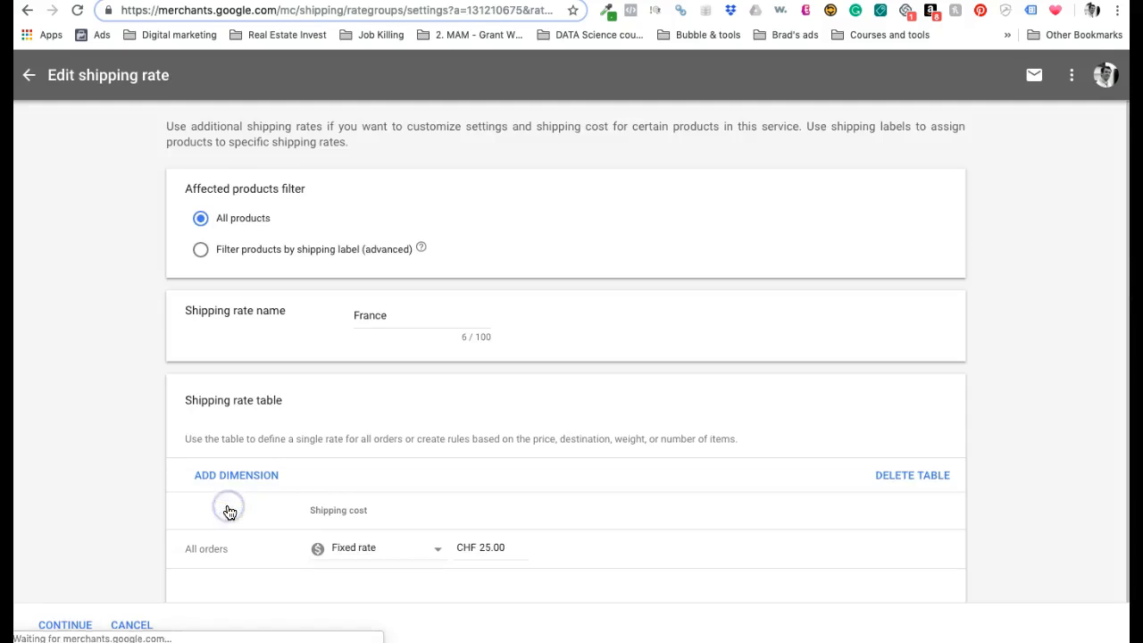
double_click(404, 317)
text(F)
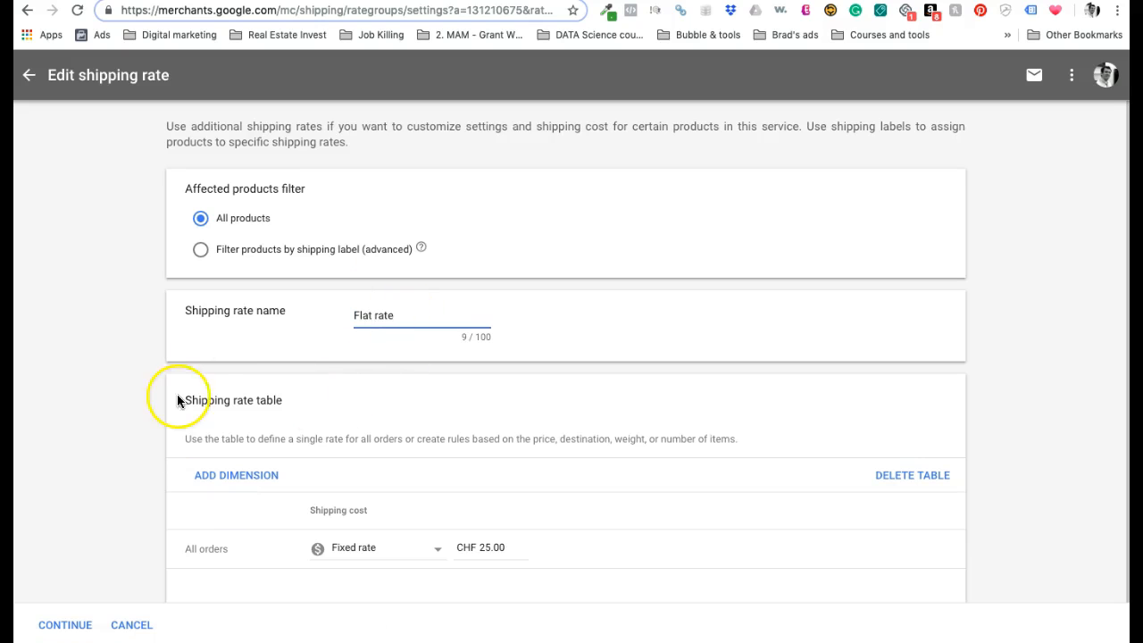
click(62, 627)
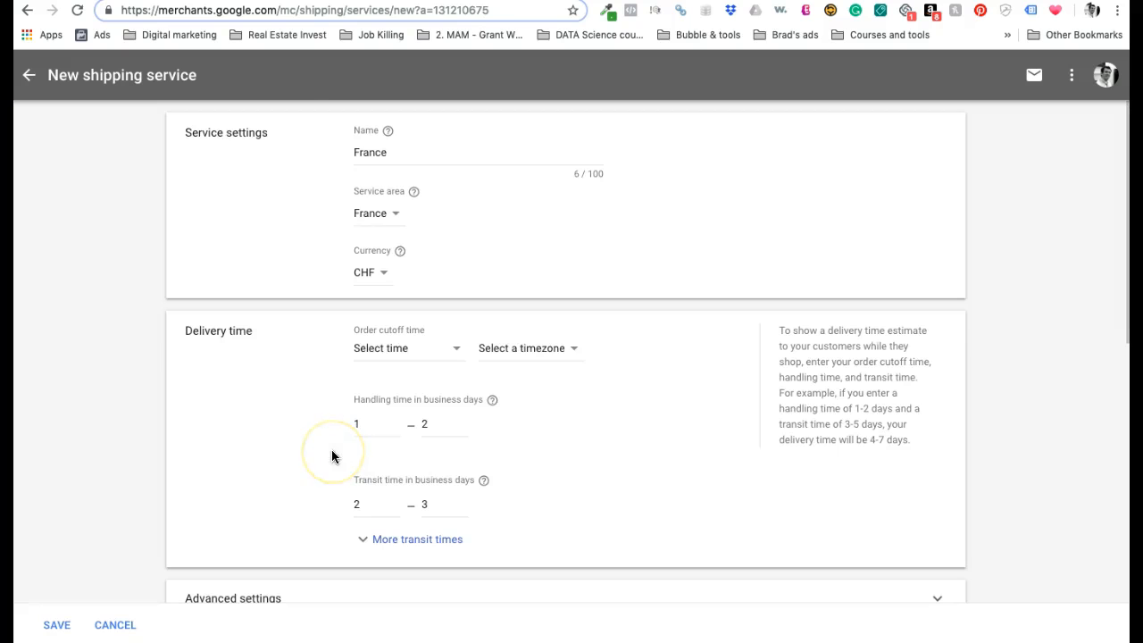
Save the new France shipping service and open the list of product feeds
scroll(183, 447, down, 7)
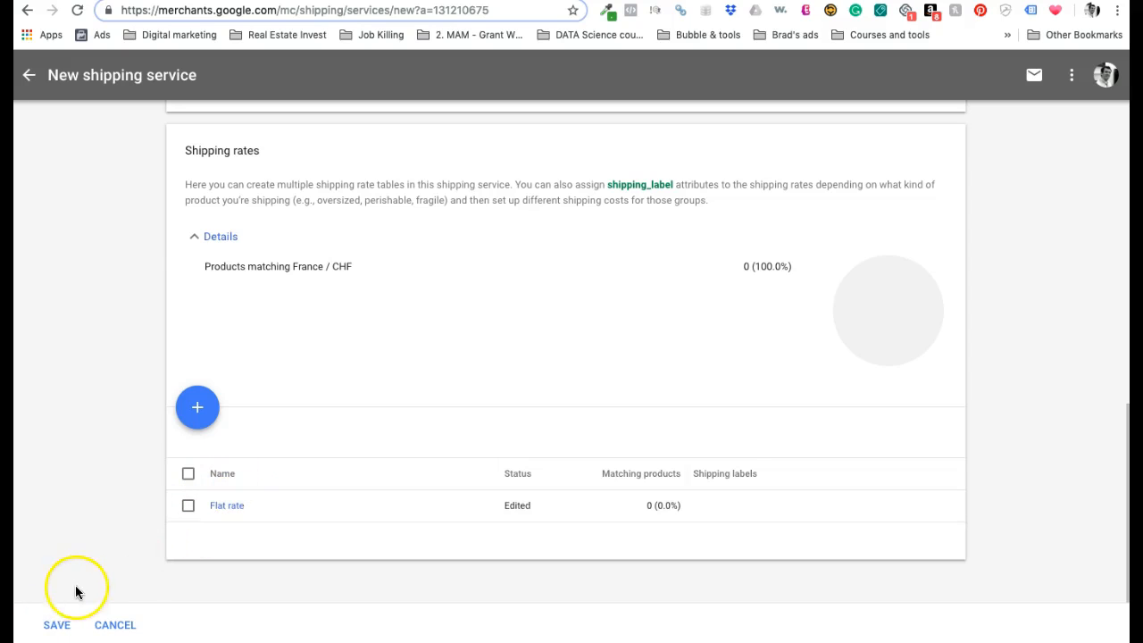
click(56, 625)
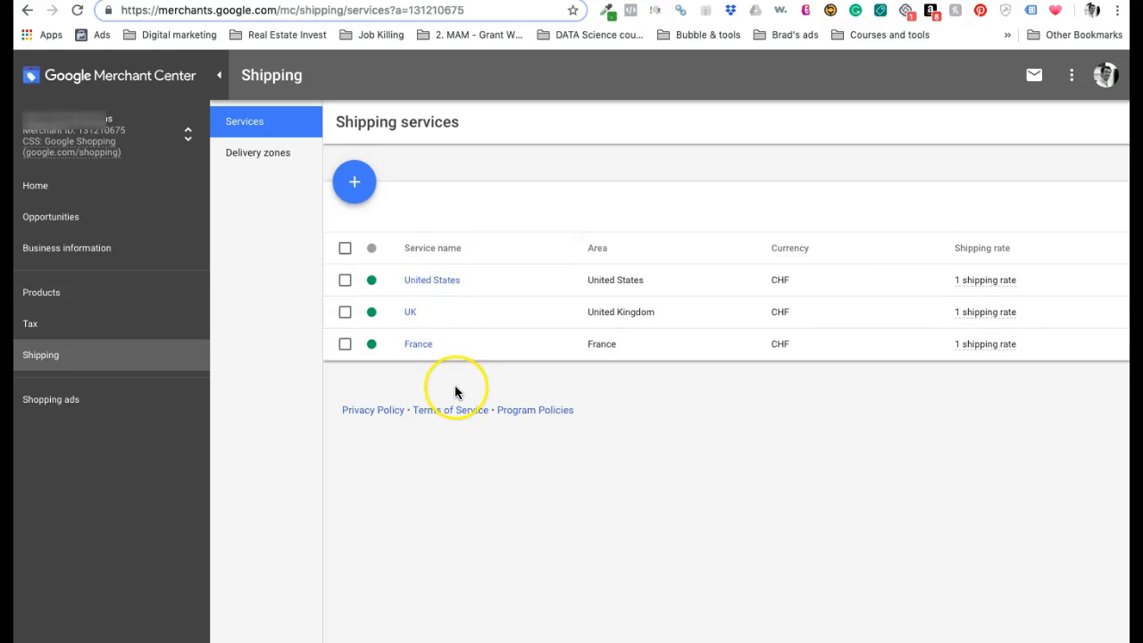
click(417, 347)
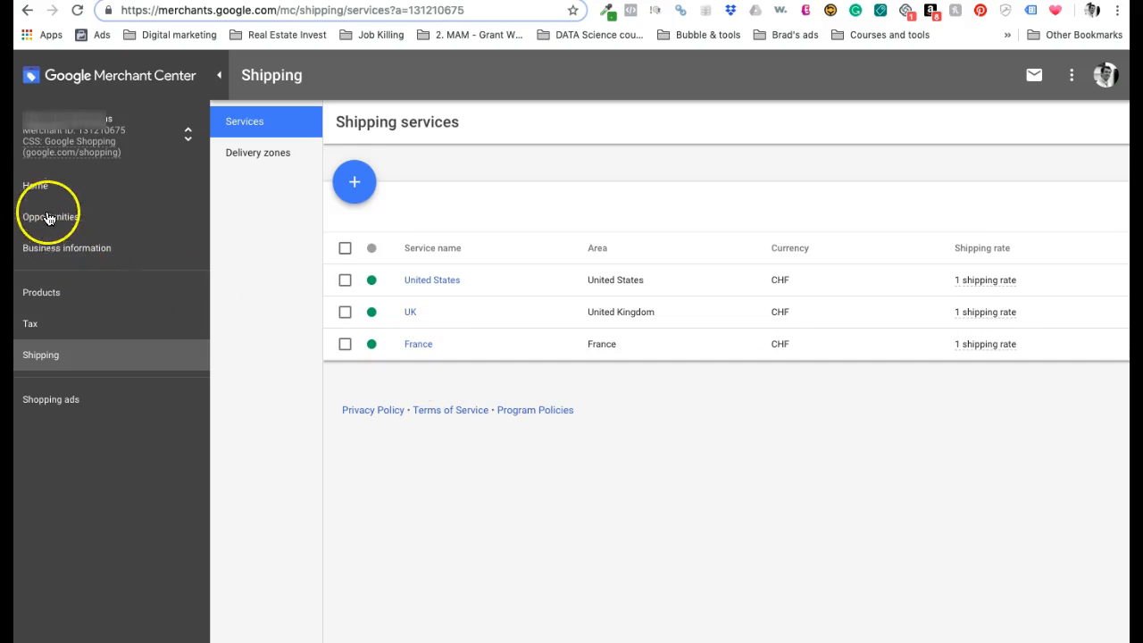
click(42, 294)
click(239, 184)
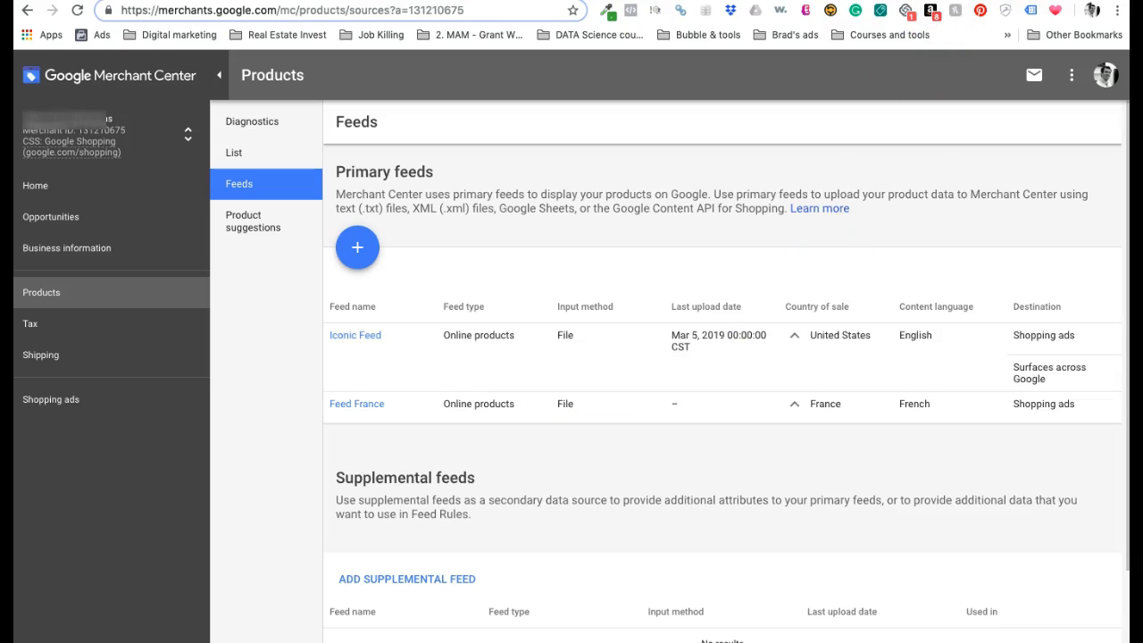
Switch to Google Ads and start a new Shopping campaign with the sales objective (Ventes)
key(ctrl+Tab)
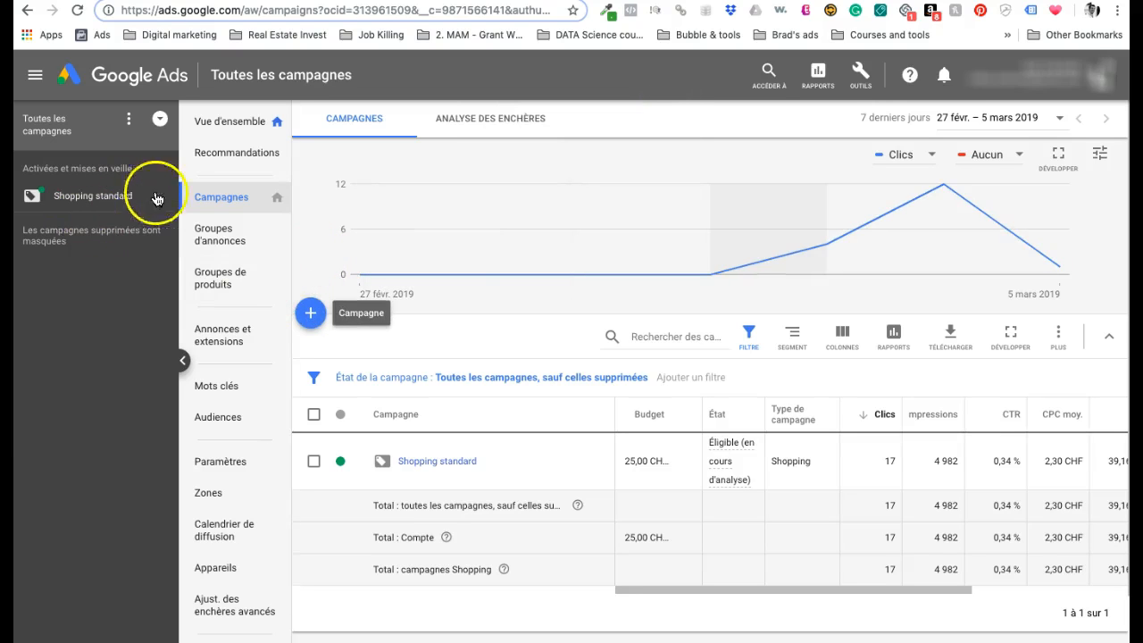
click(308, 312)
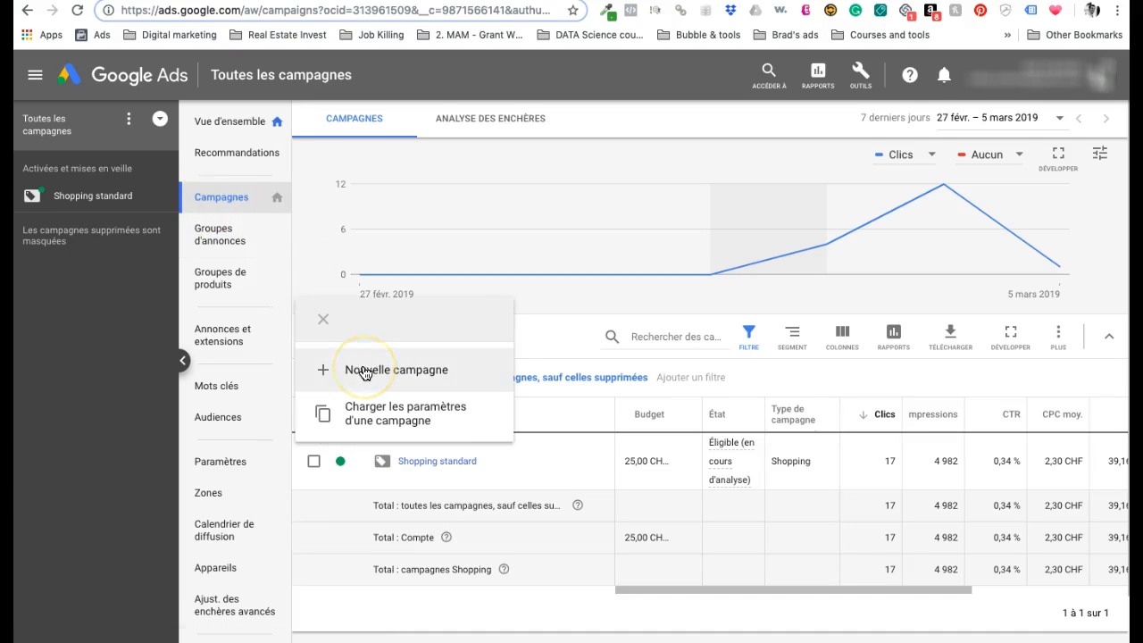
click(364, 373)
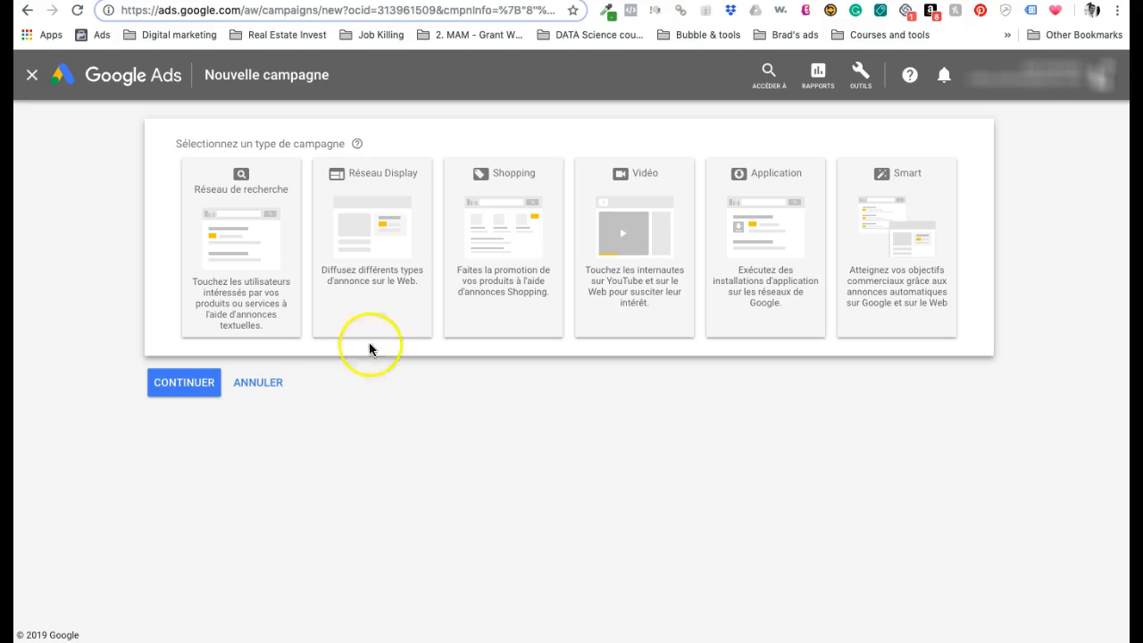
click(507, 220)
click(287, 257)
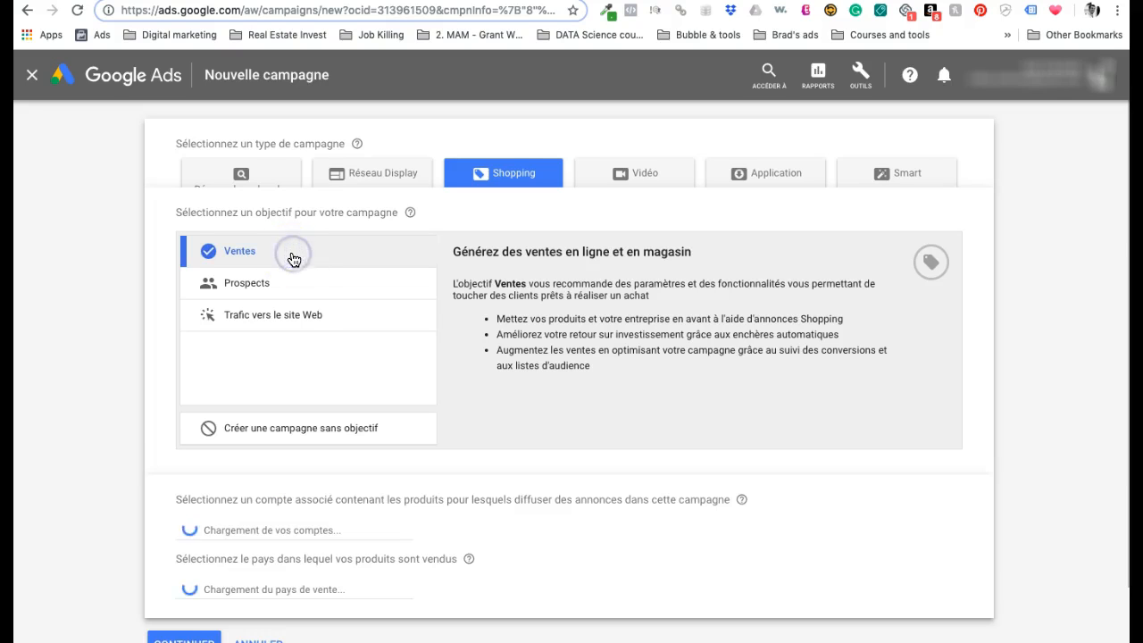
Clear the campaign's Merchant Center account and select Alexy Hair Extensions as the product source
scroll(291, 354, down, 2)
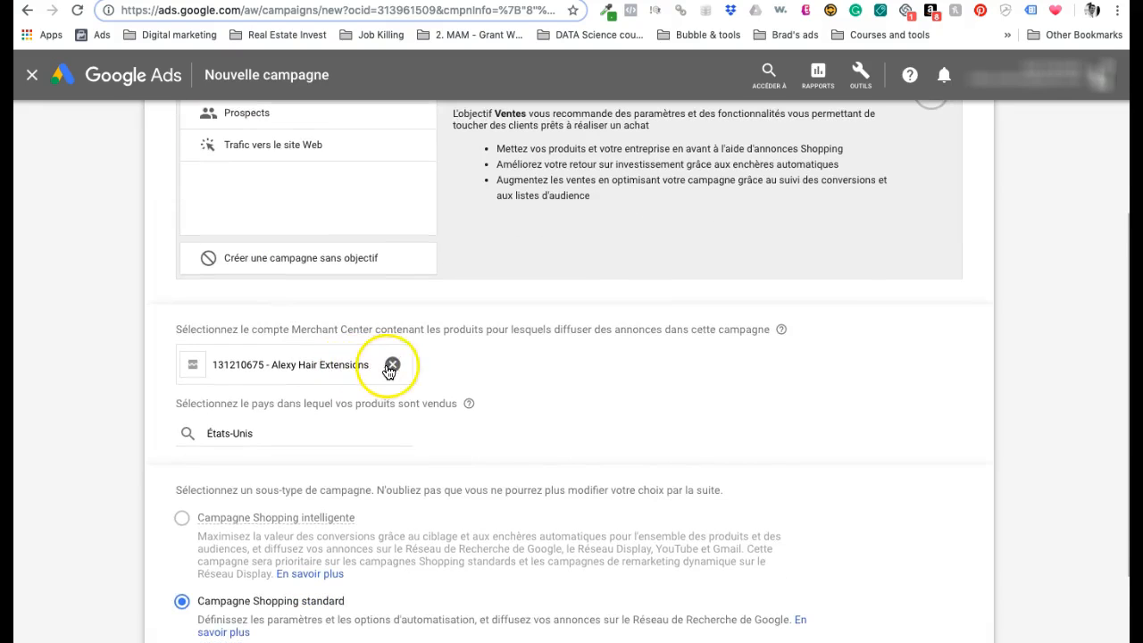
click(392, 371)
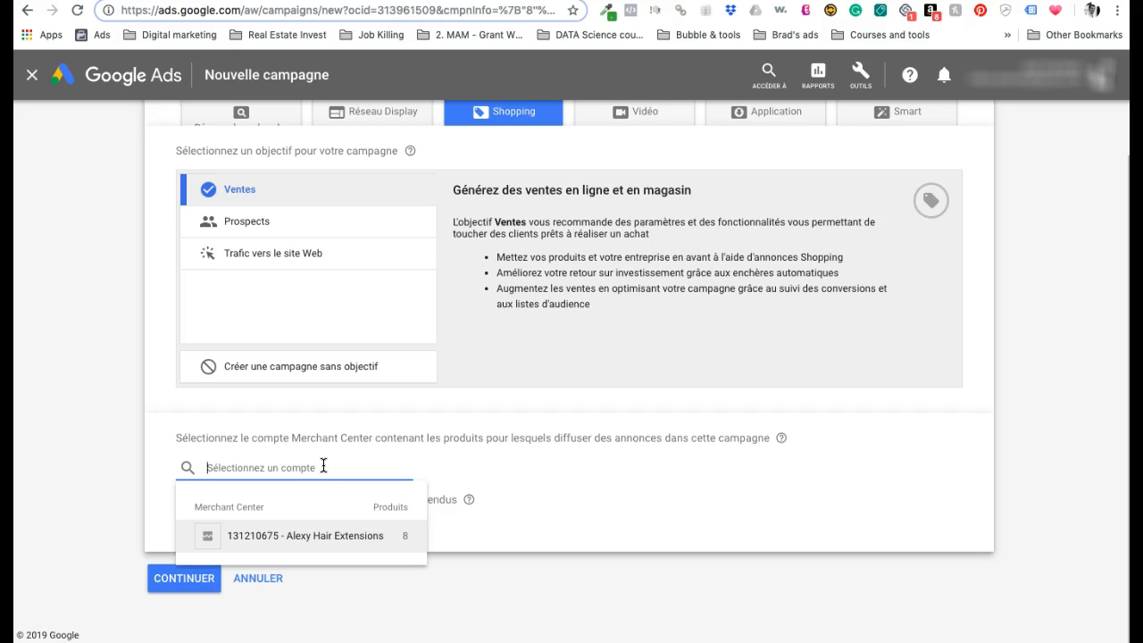
click(268, 542)
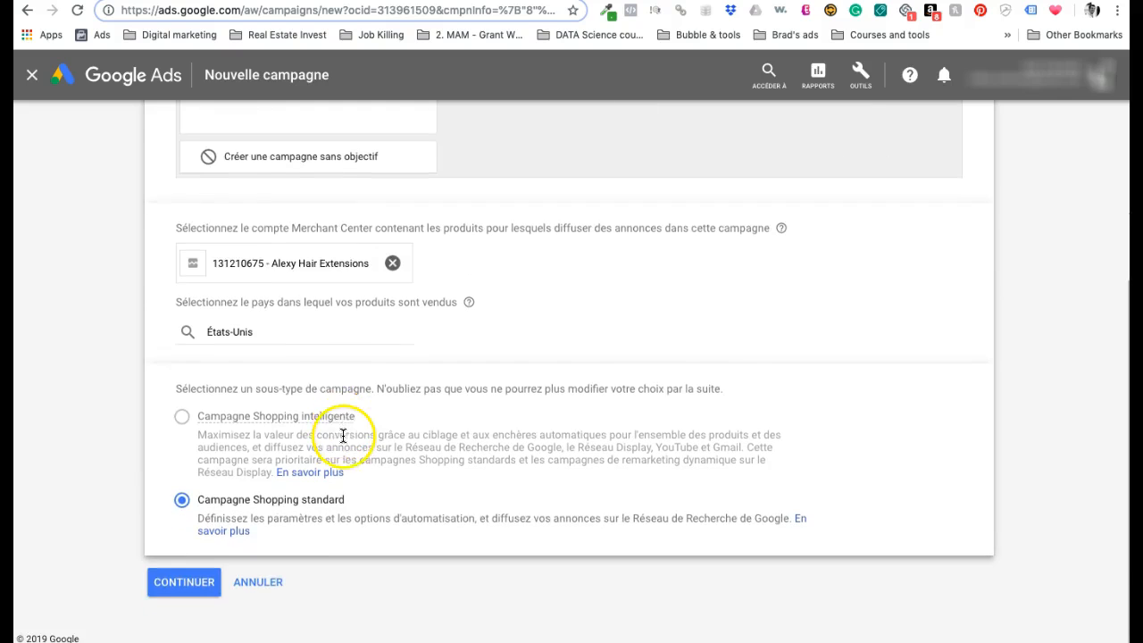
Set the country of sale to France and continue to the settings of the standard Shopping campaign
click(286, 327)
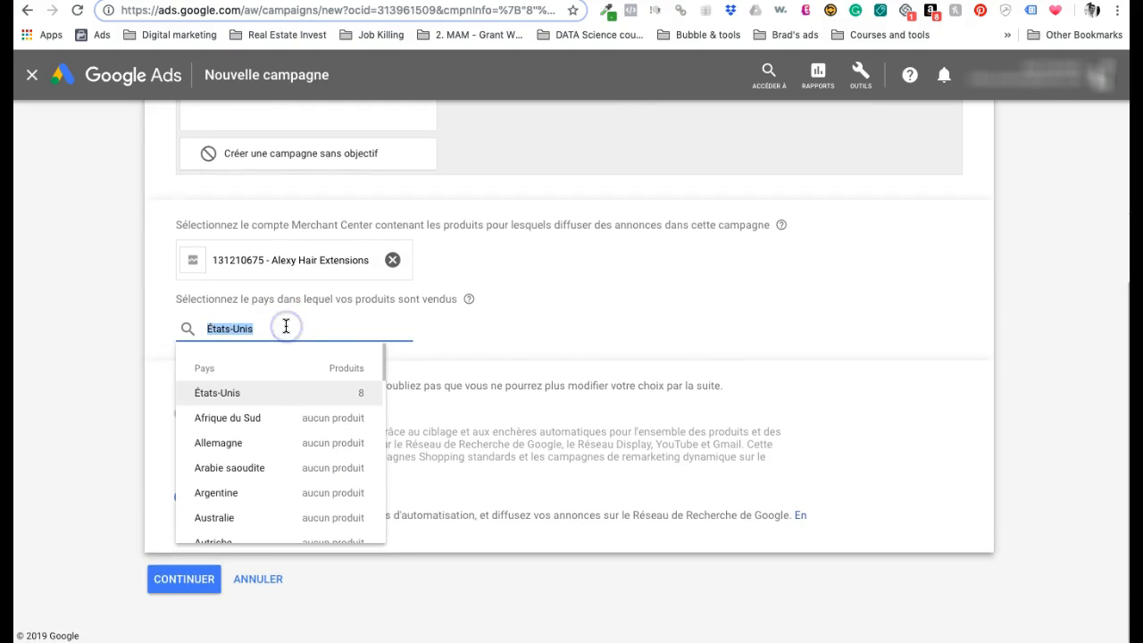
text(France)
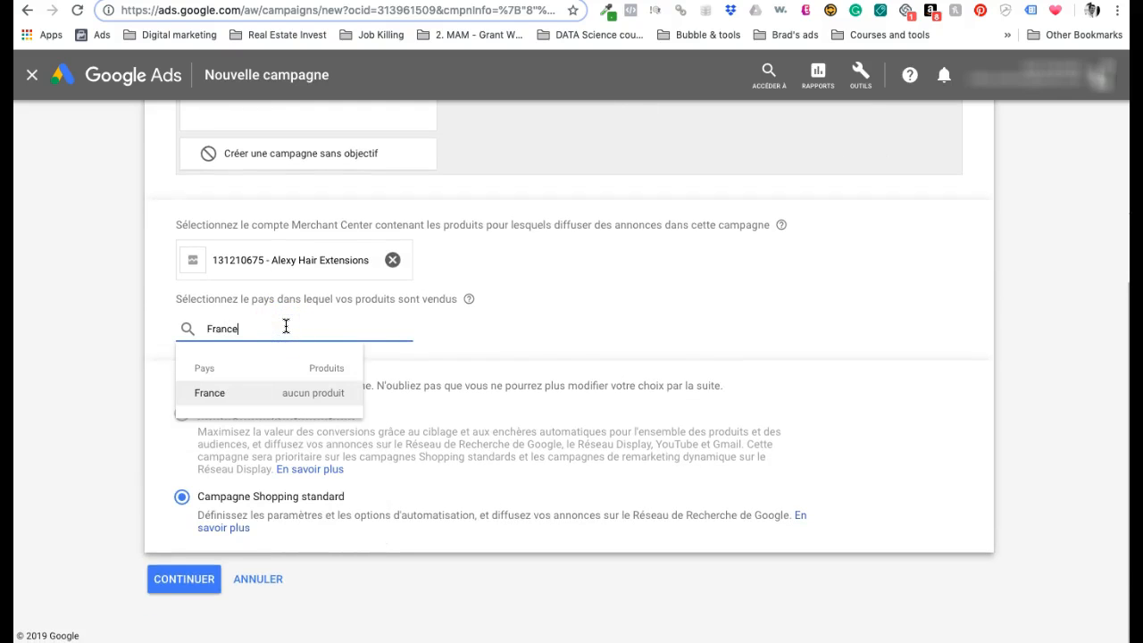
click(284, 390)
click(289, 327)
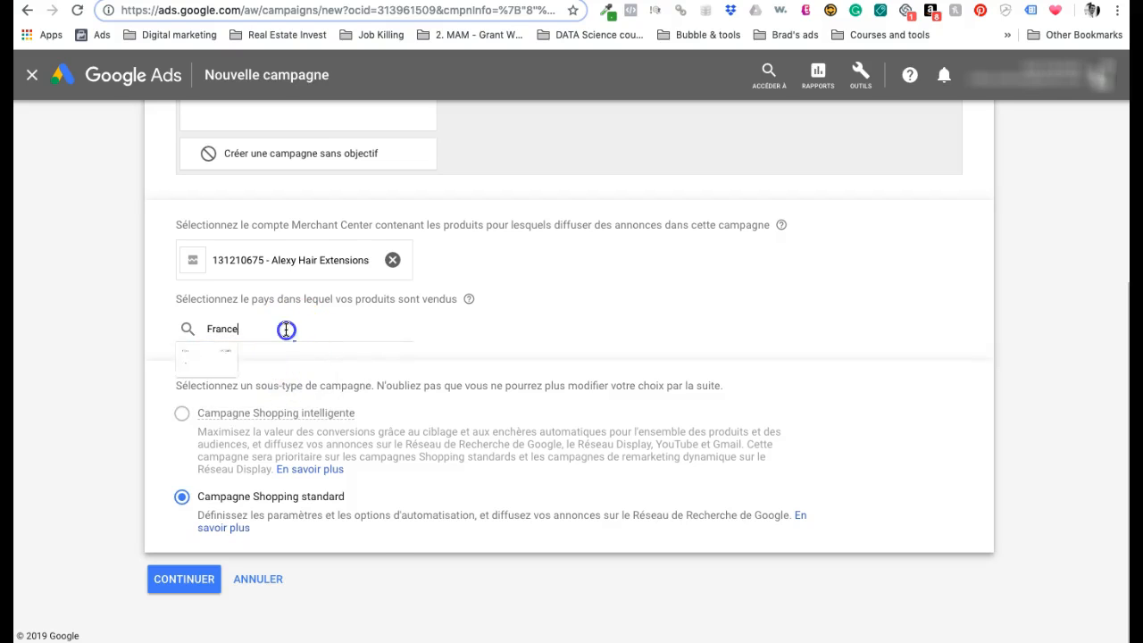
click(482, 349)
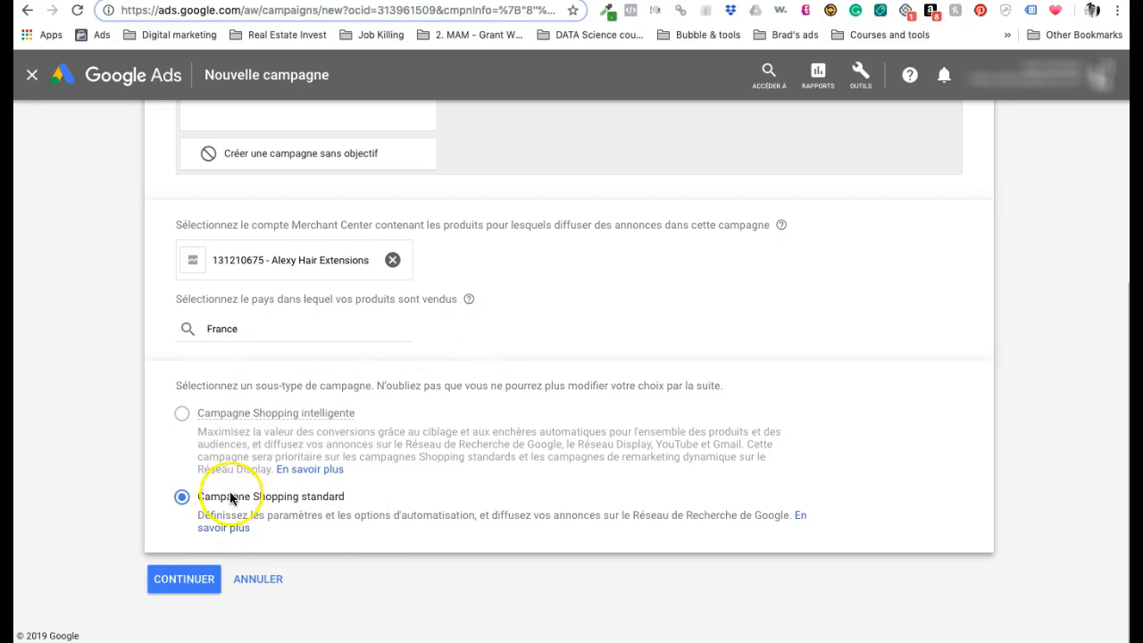
click(188, 585)
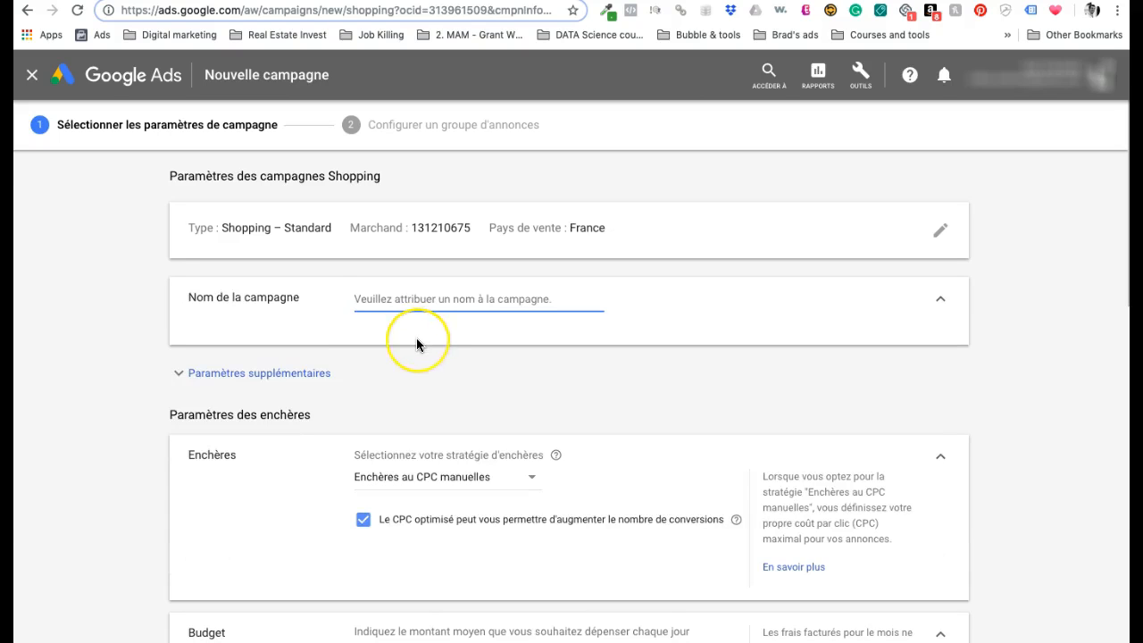
Name the new campaign "Shopping France"
scroll(417, 345, down, 1)
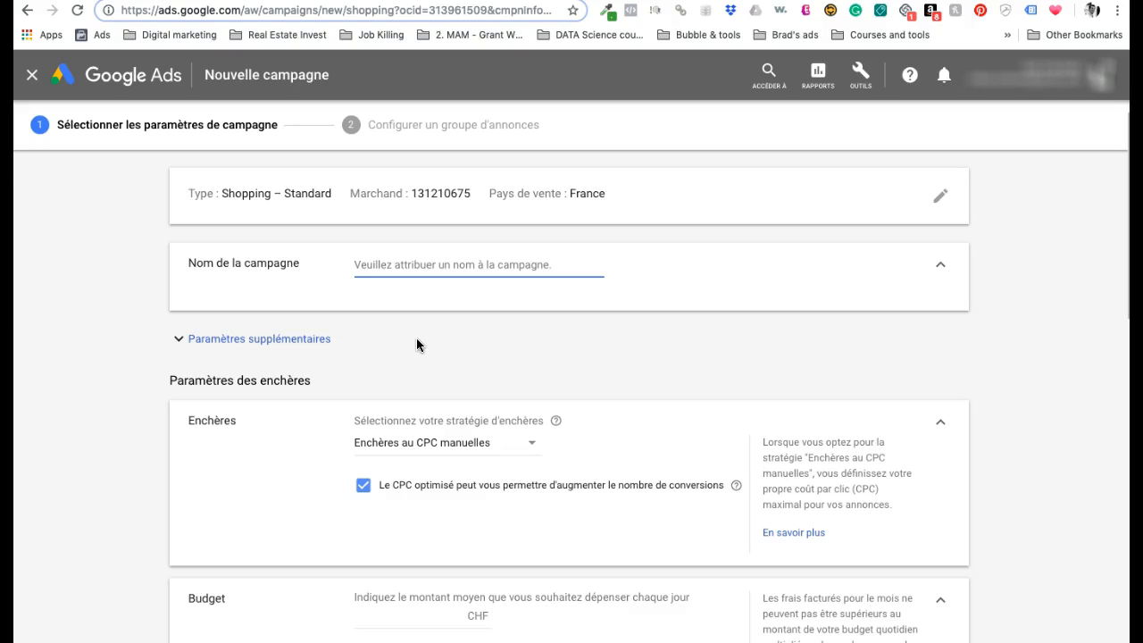
click(458, 267)
text(S)
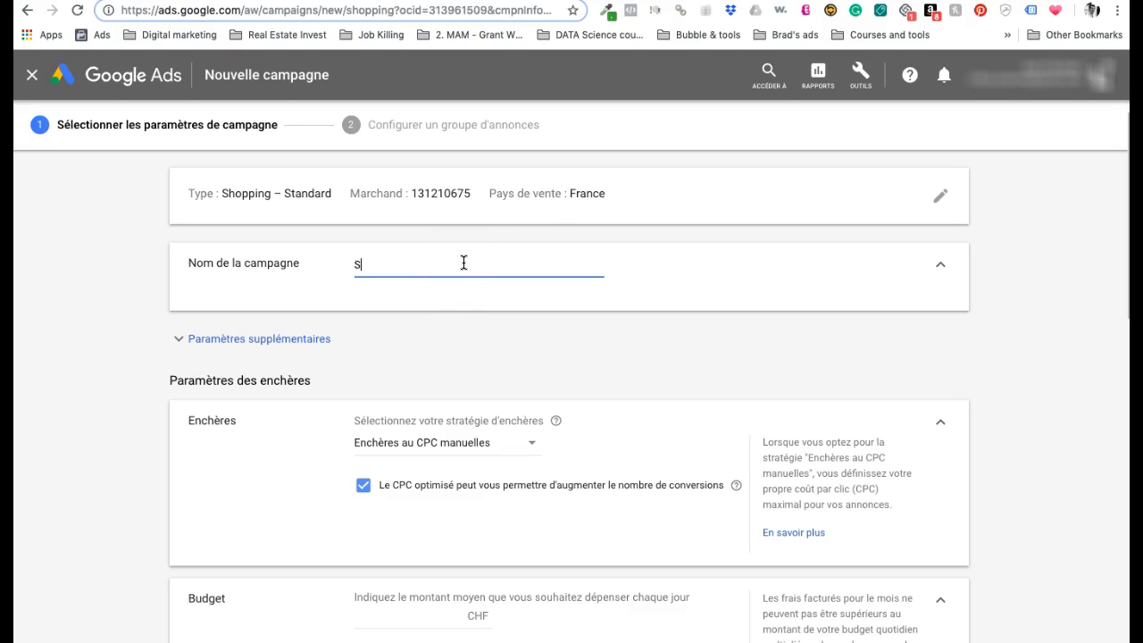
text(hopping France)
Set the campaign's bidding strategy to Maximiser les clics
scroll(470, 307, down, 3)
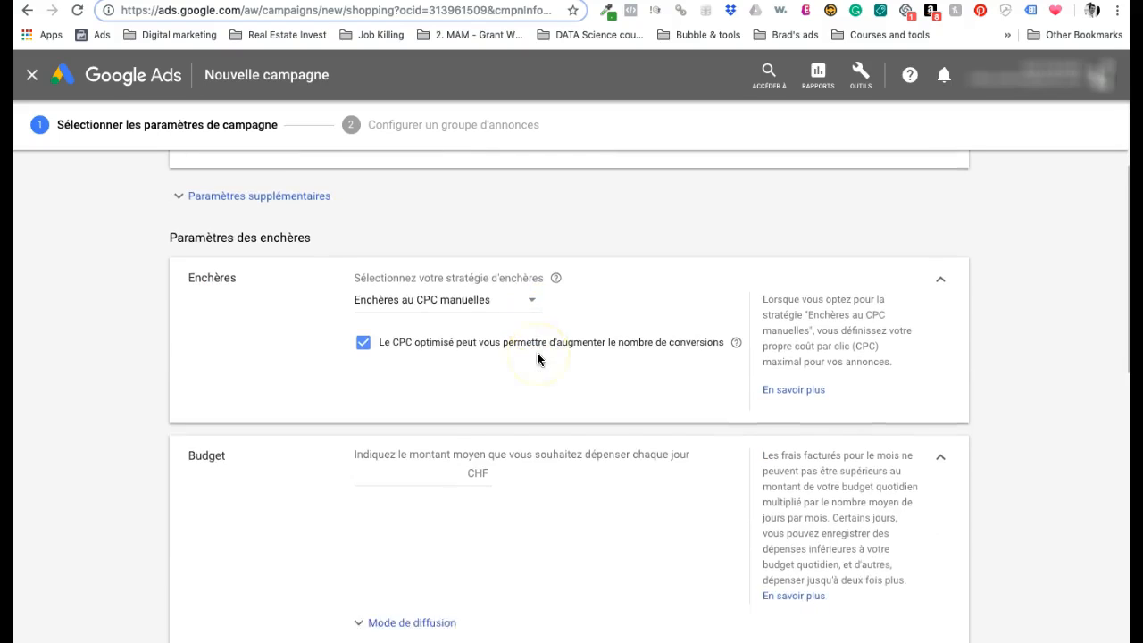
scroll(471, 307, down, 1)
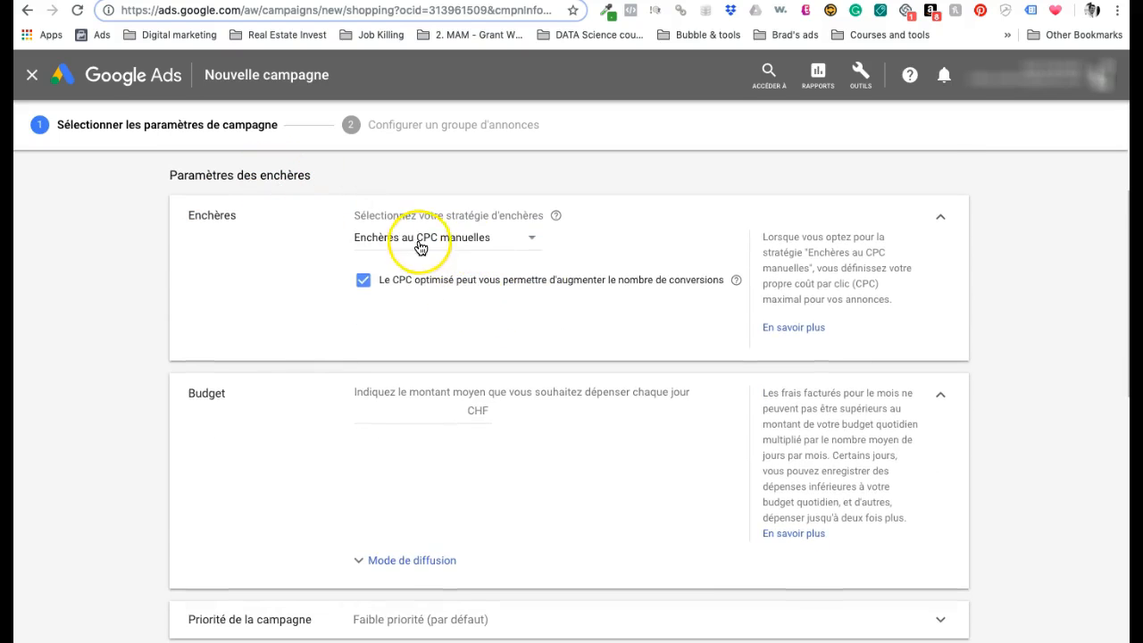
click(511, 238)
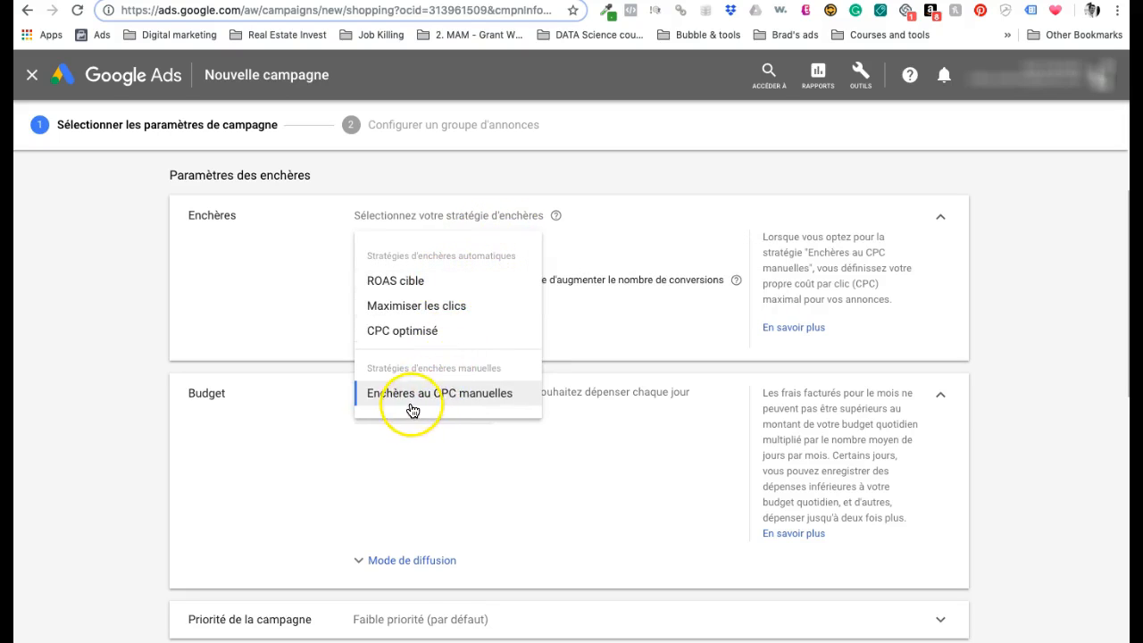
click(418, 332)
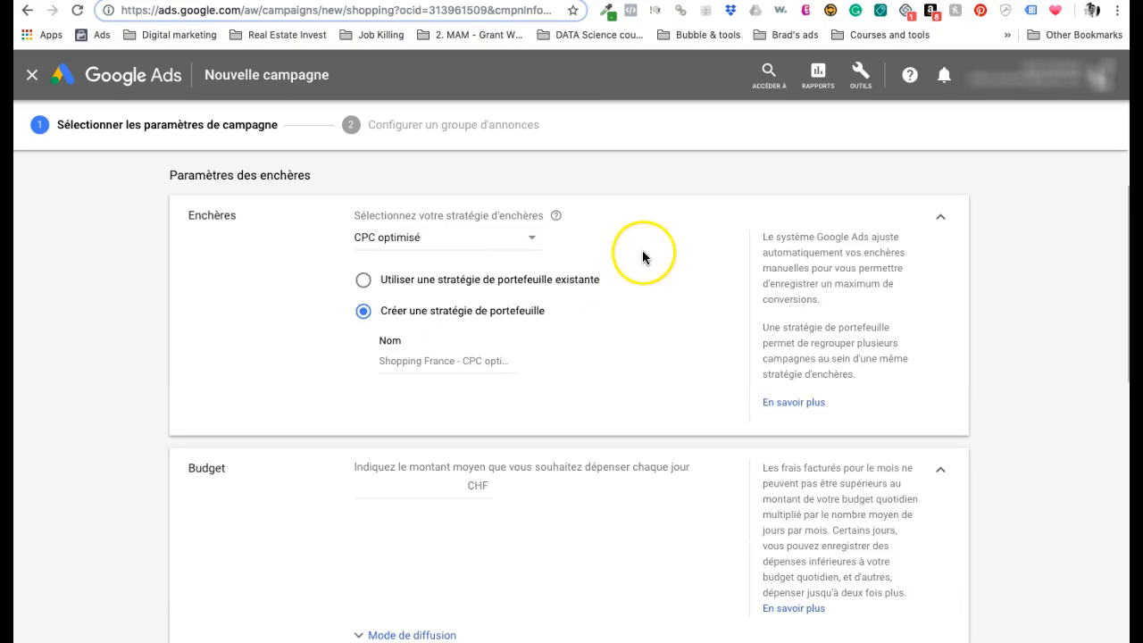
click(479, 238)
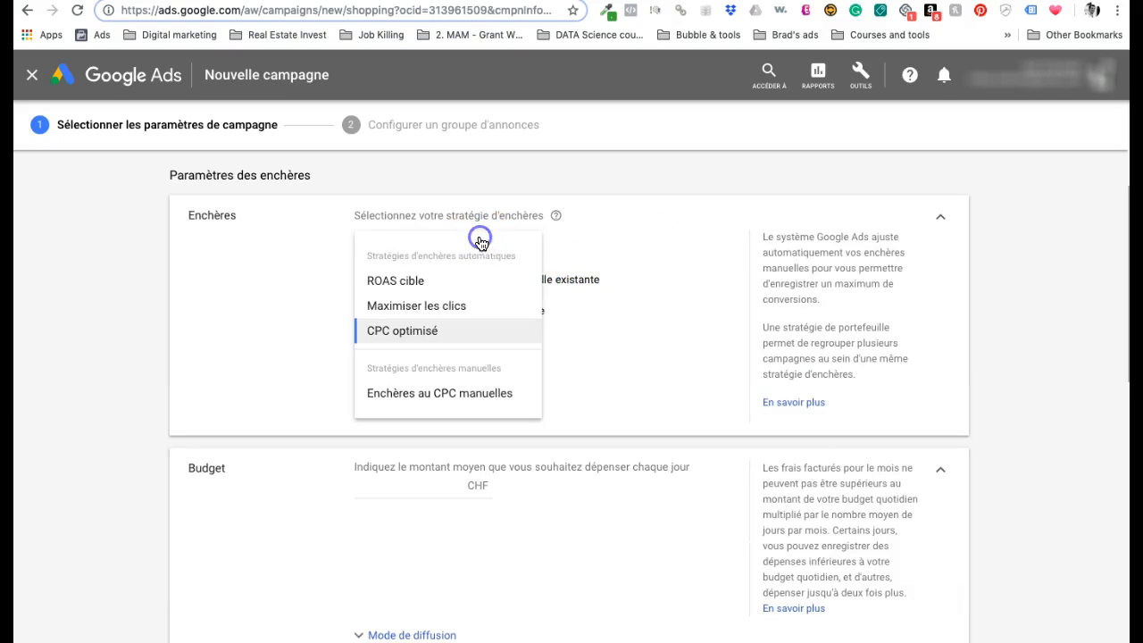
click(467, 307)
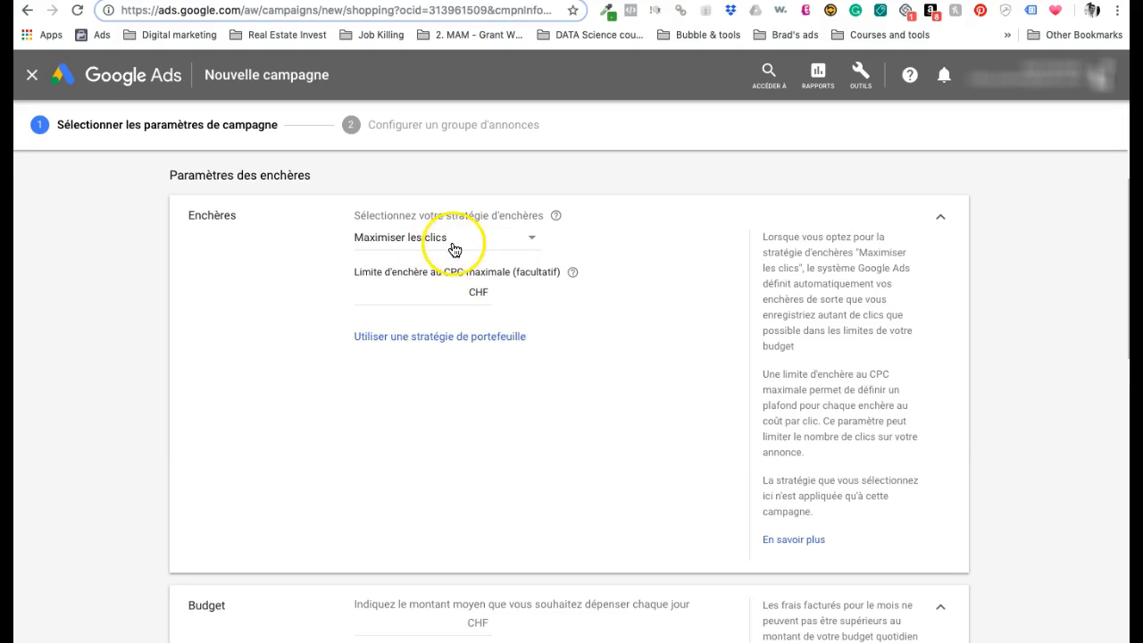
Set the campaign's average daily budget to 5 CHF
scroll(663, 456, down, 5)
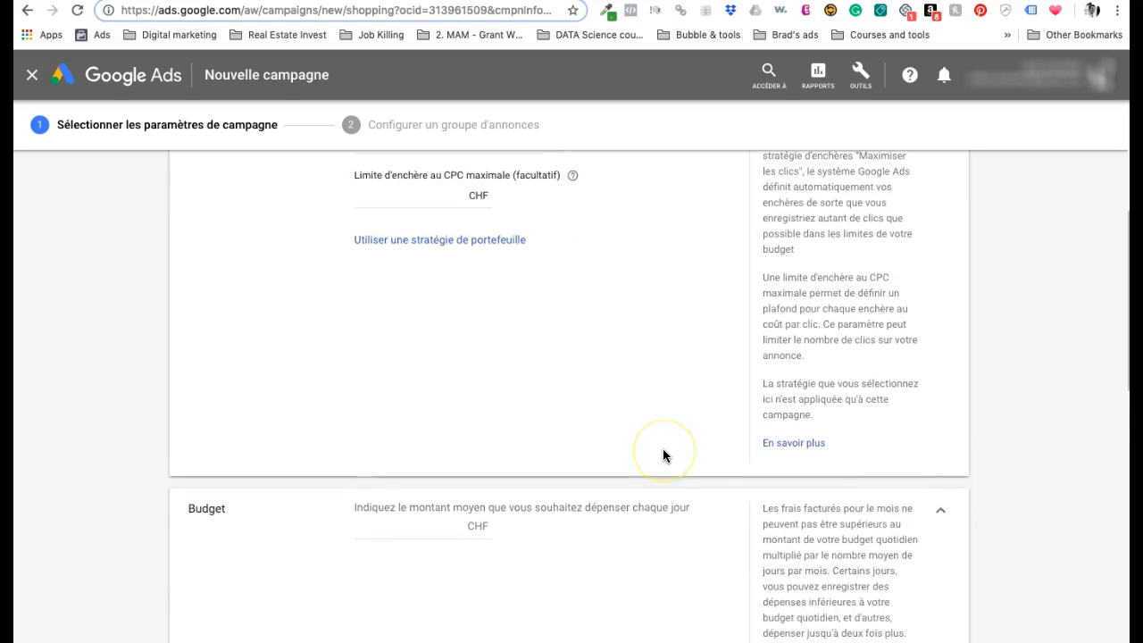
click(457, 284)
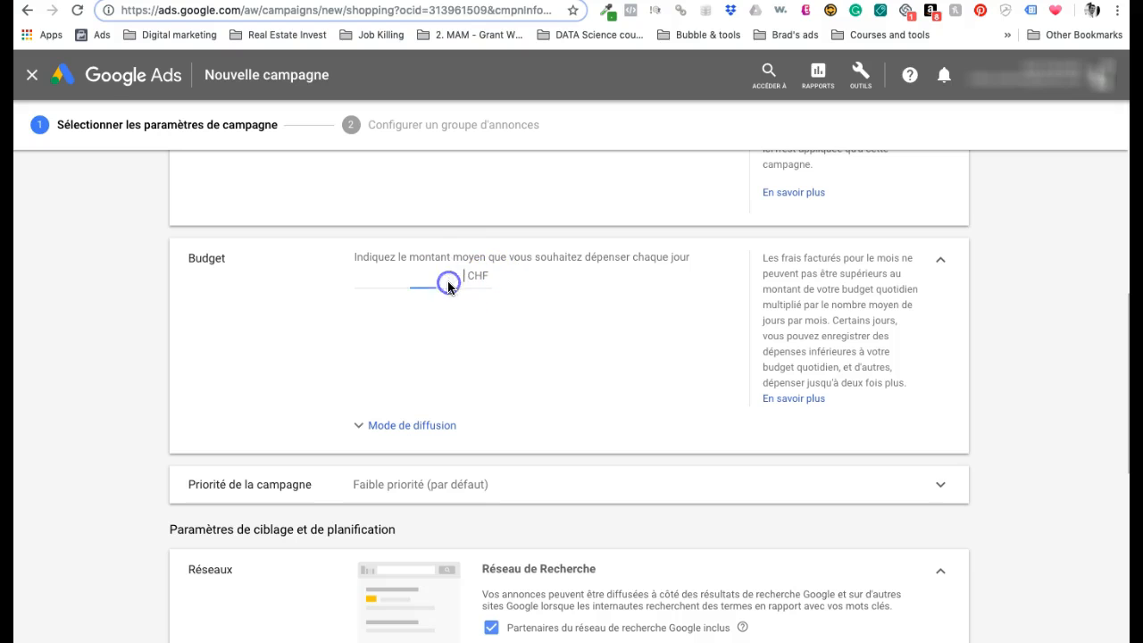
text(5)
click(521, 347)
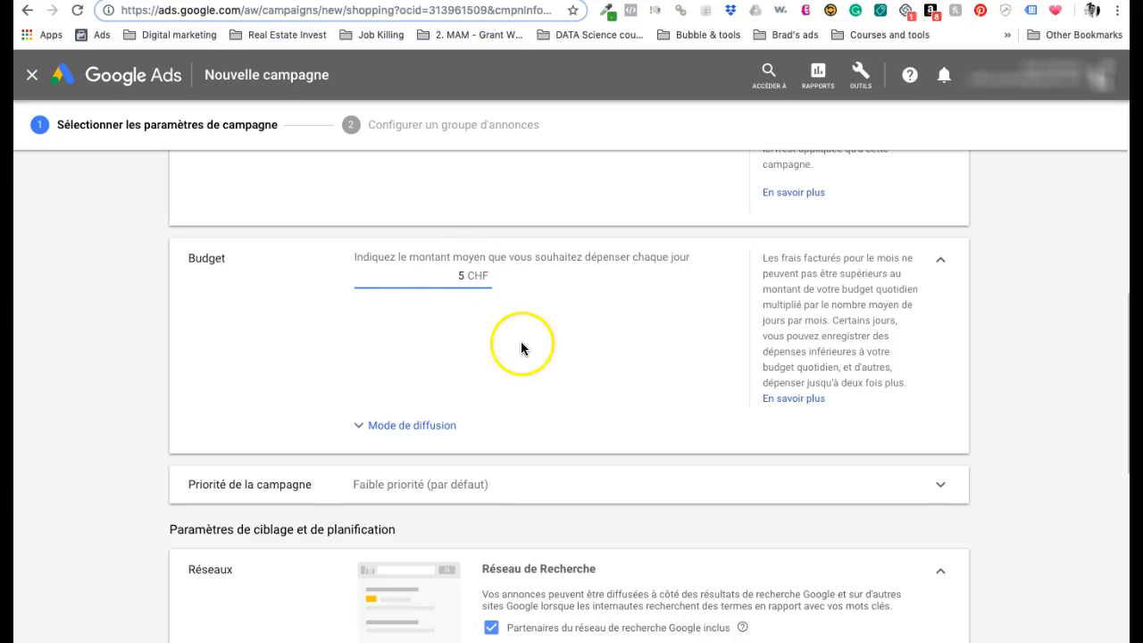
Check the network, device and location targeting settings, then save the campaign settings and continue to the ad group setup
scroll(522, 348, down, 2)
scroll(522, 348, down, 2)
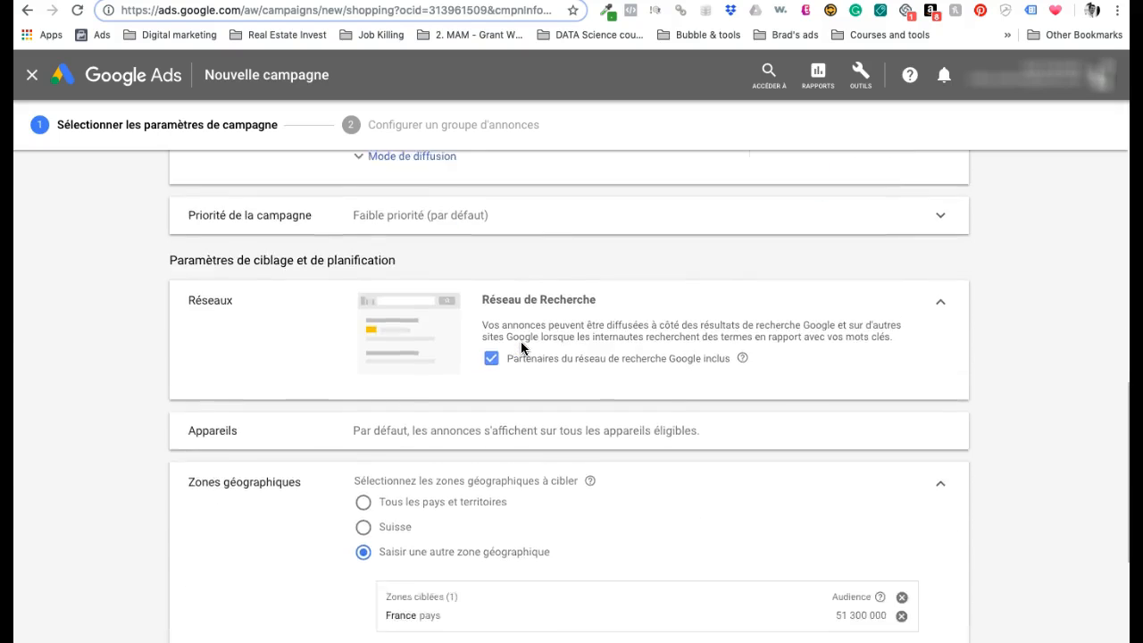
scroll(522, 348, down, 1)
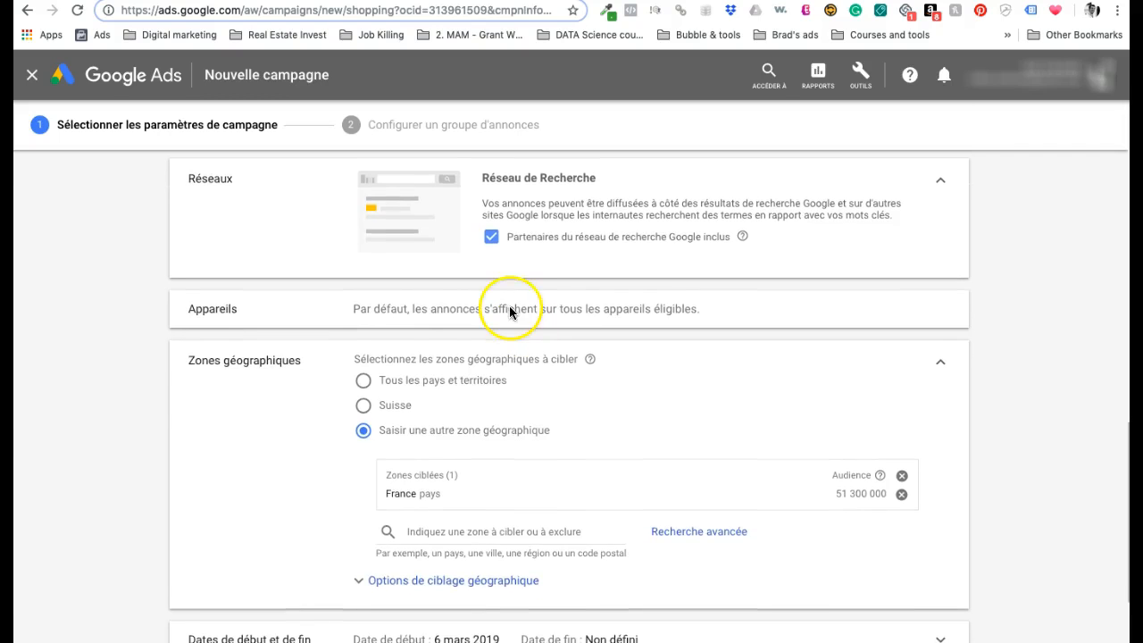
scroll(510, 310, down, 1)
scroll(497, 294, down, 2)
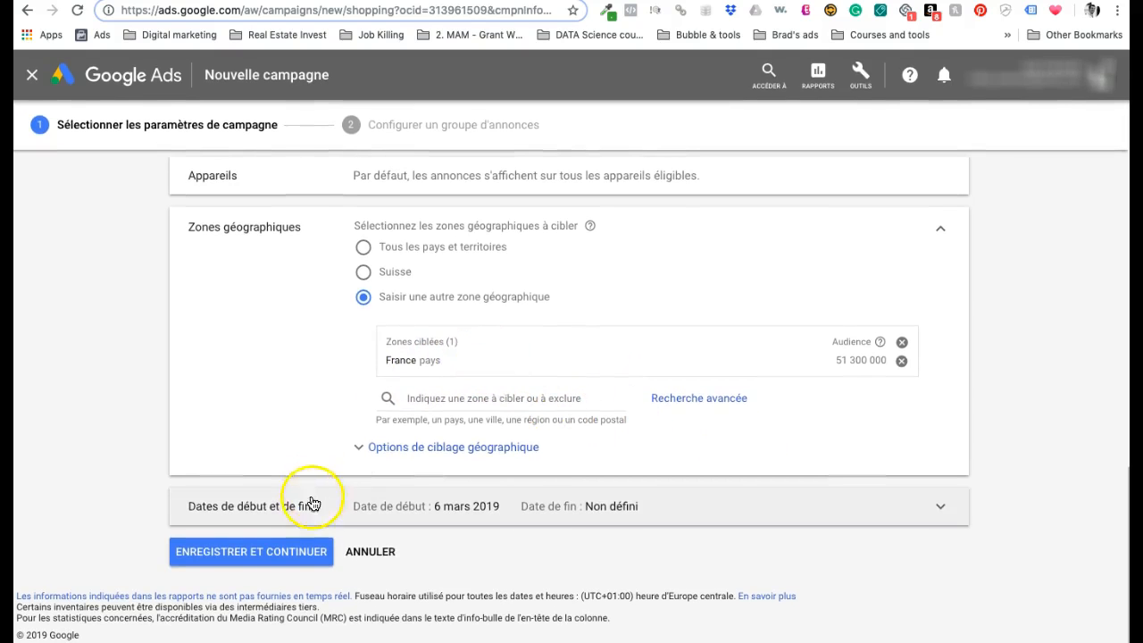
click(276, 554)
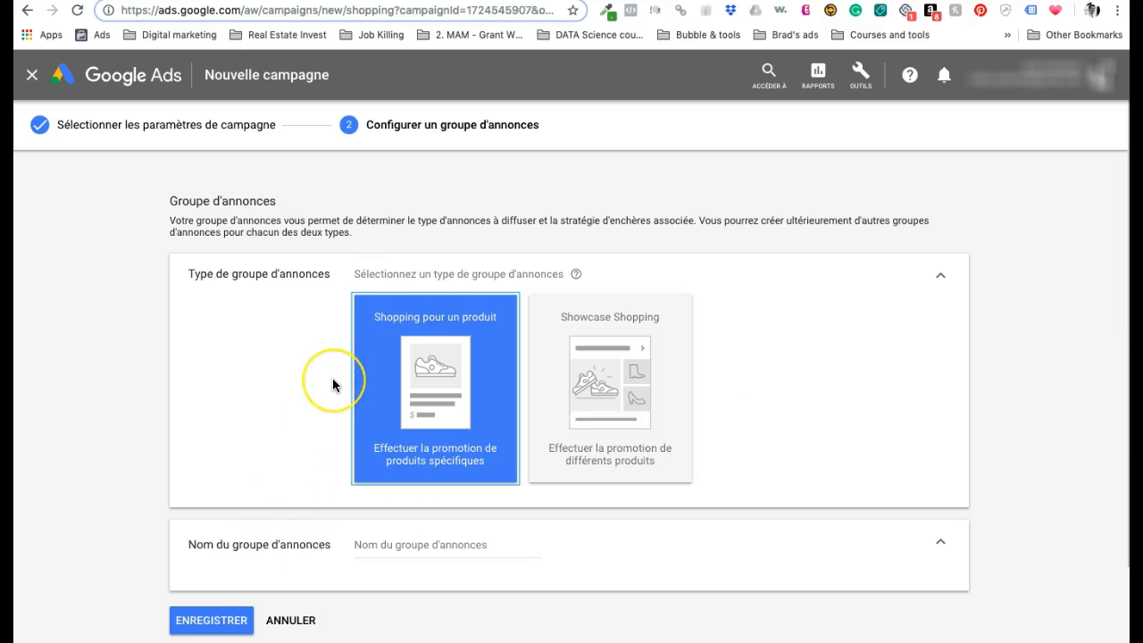
Name the Shopping pour un produit ad group "France" and save it to create the campaign
scroll(332, 378, down, 2)
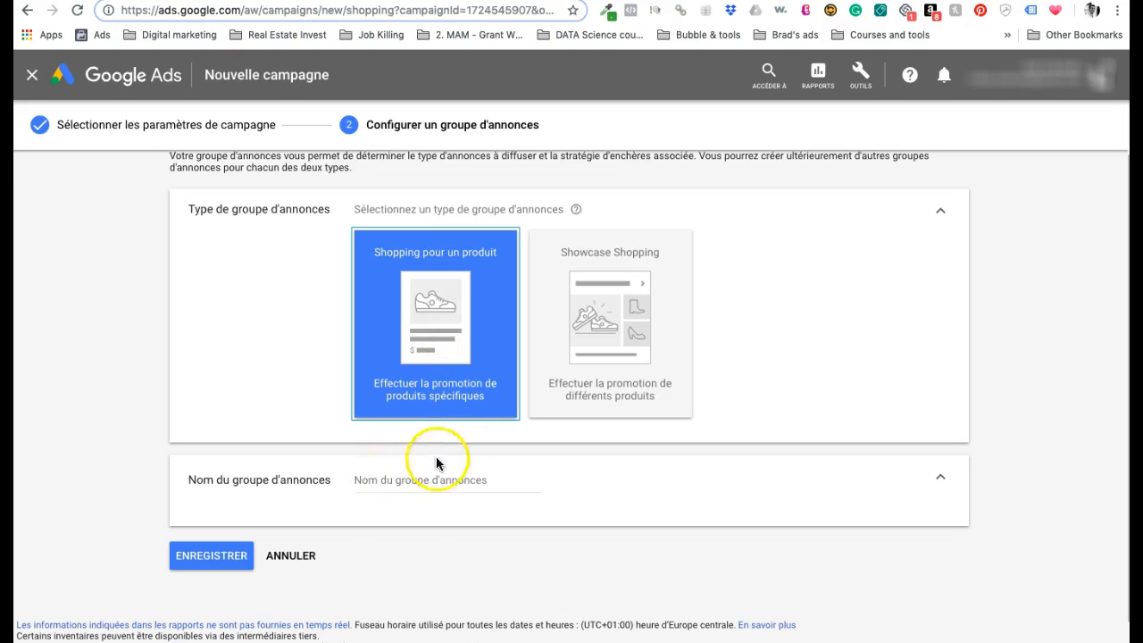
click(413, 480)
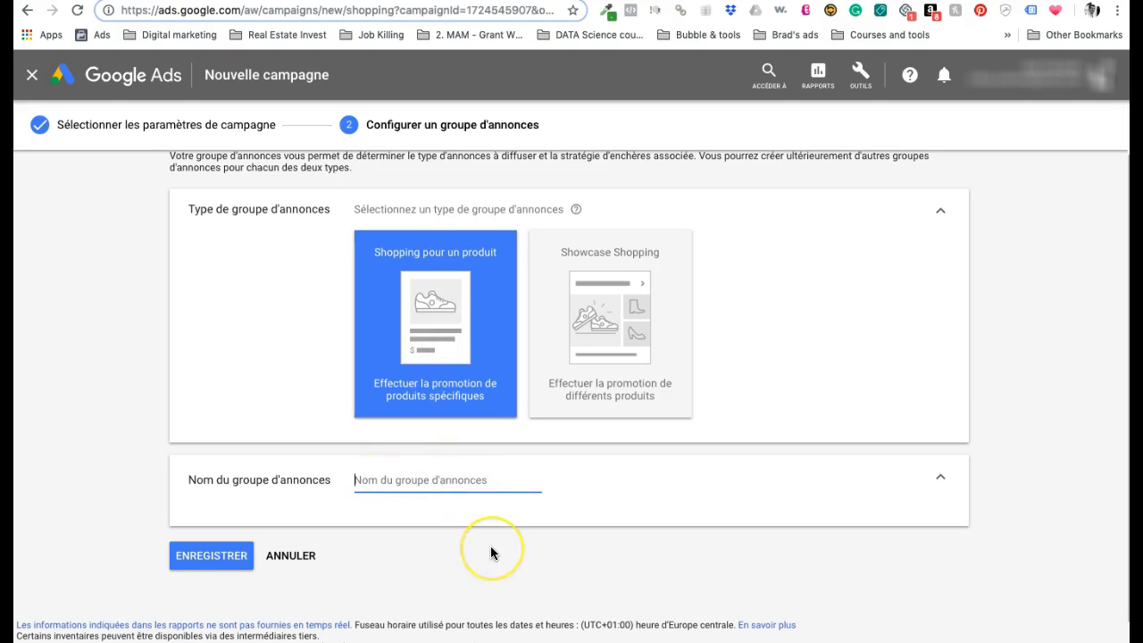
text(France)
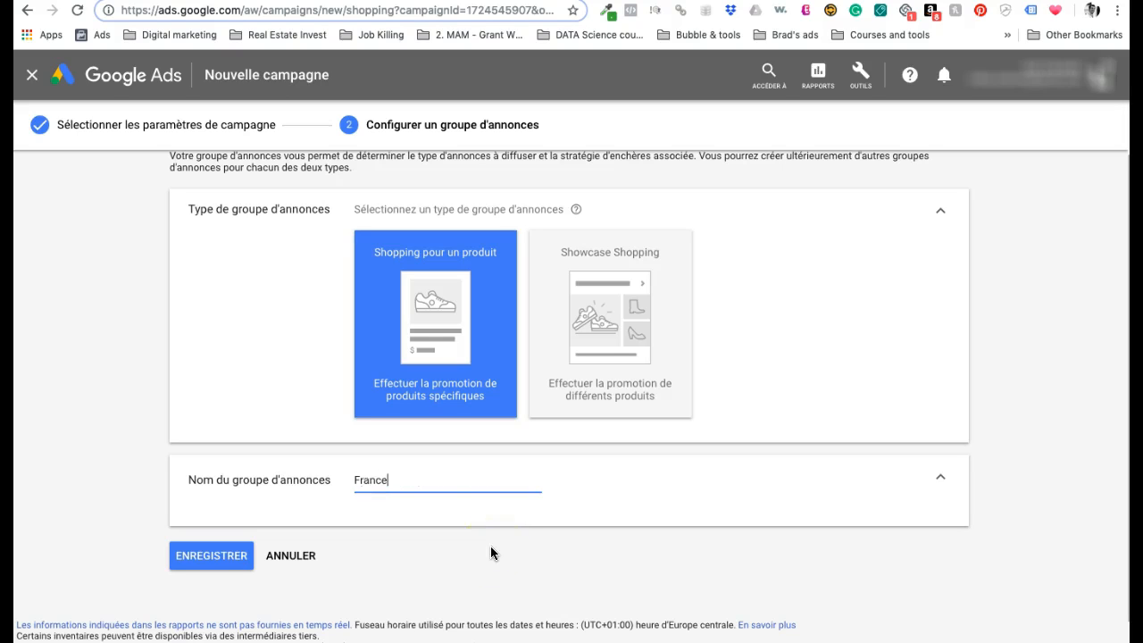
click(502, 606)
click(480, 587)
click(200, 554)
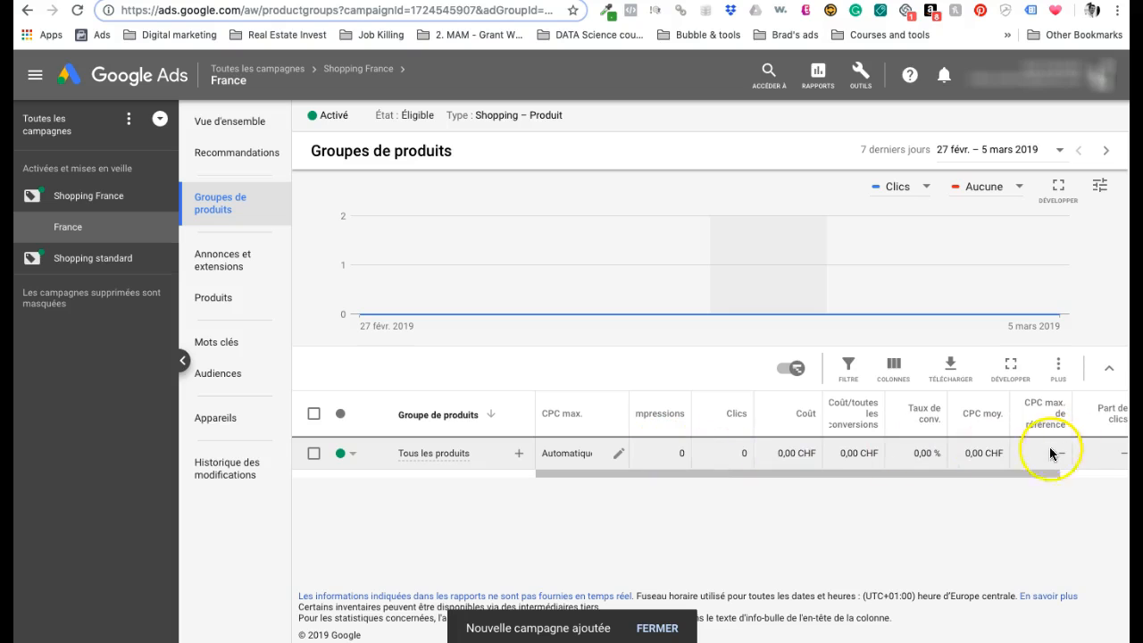
Examine the criteria available for subdividing the Tous les produits product group, and leave the subdivision without saving
click(449, 457)
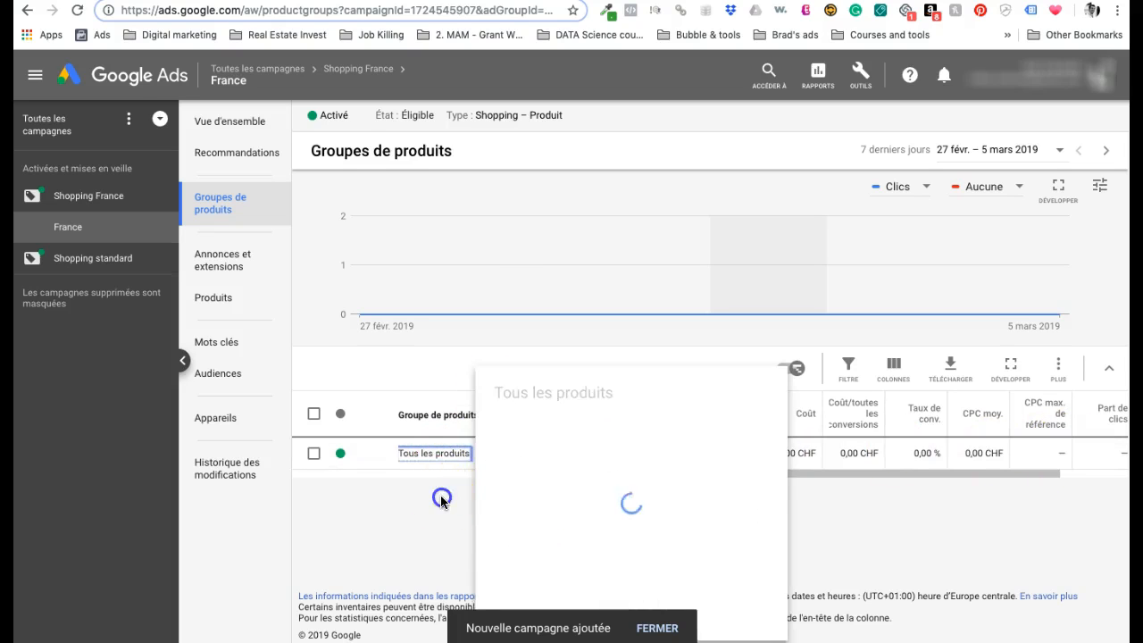
click(518, 454)
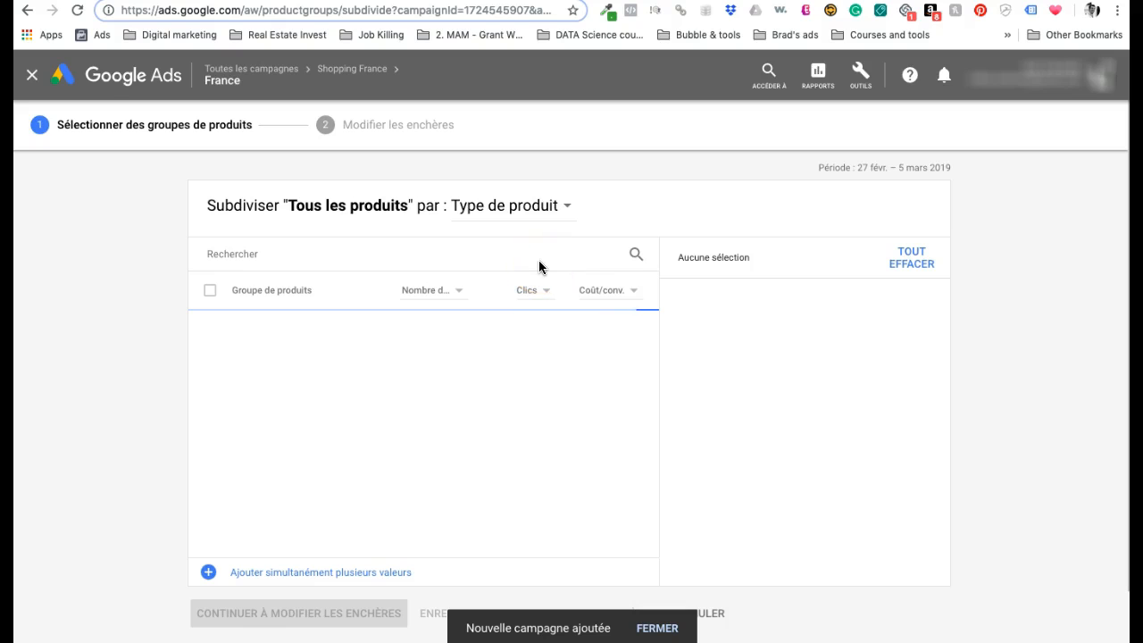
click(518, 213)
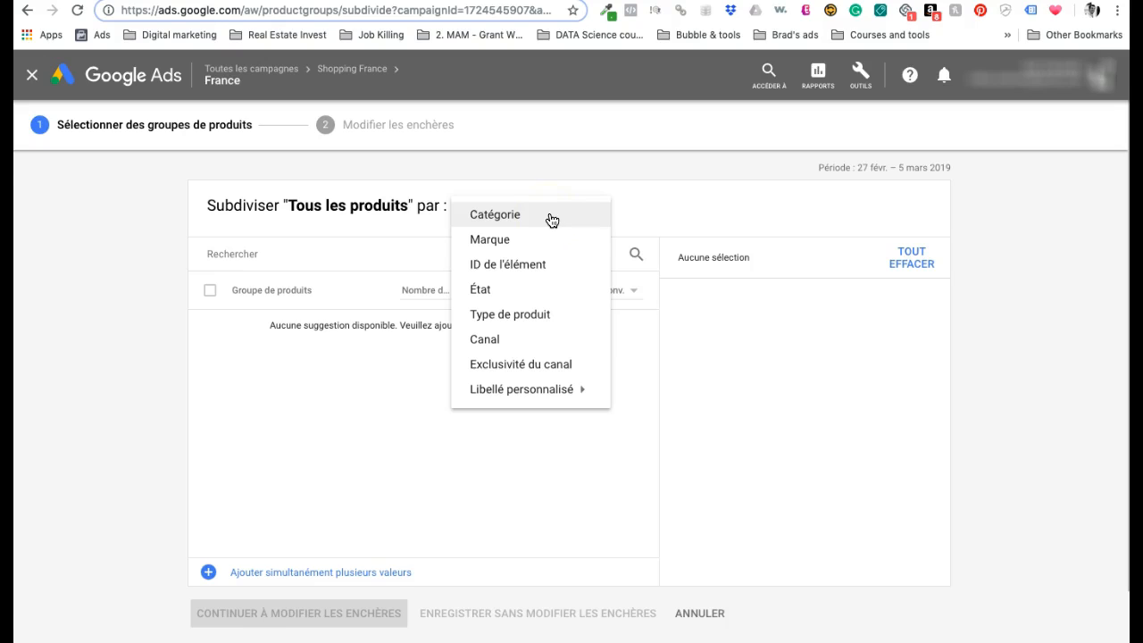
click(552, 257)
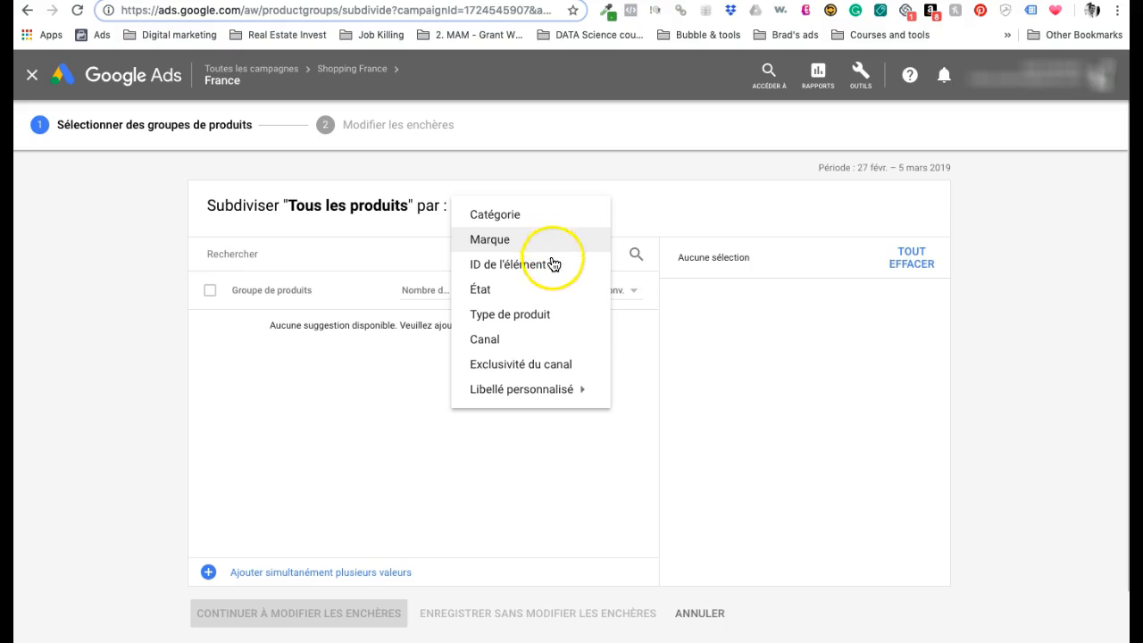
click(551, 324)
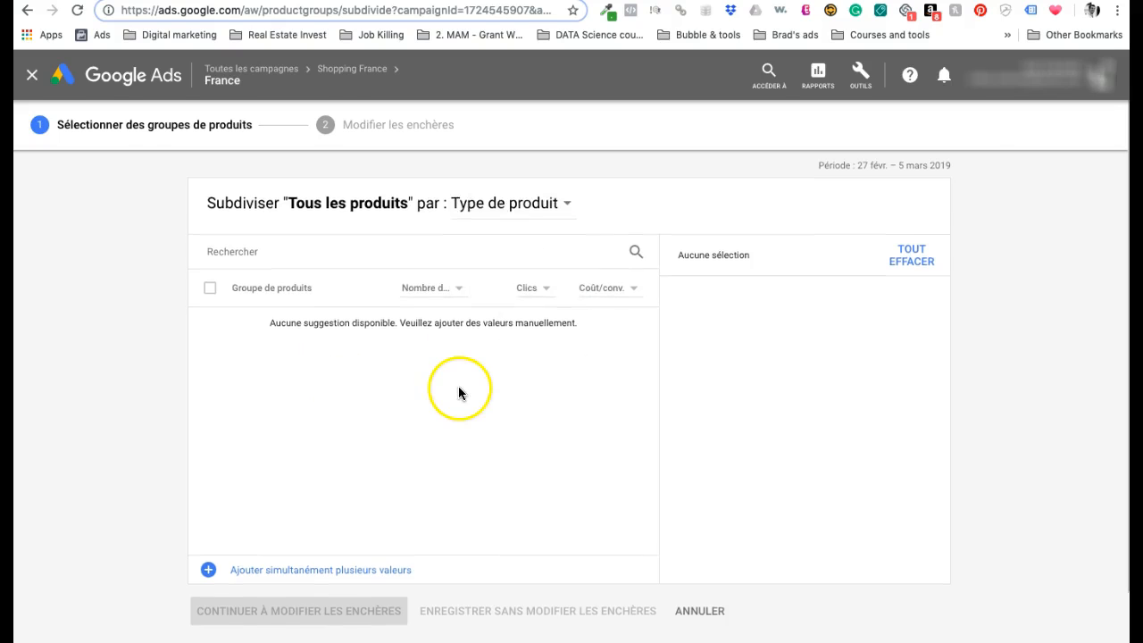
scroll(458, 393, down, 2)
click(696, 550)
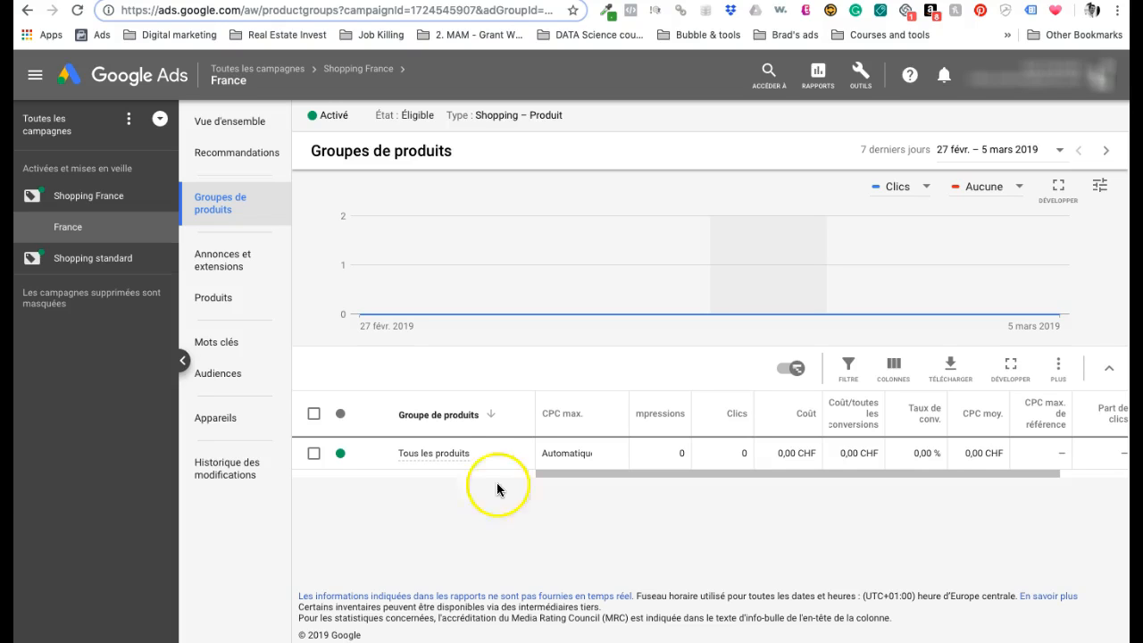
mouse_move(525, 308)
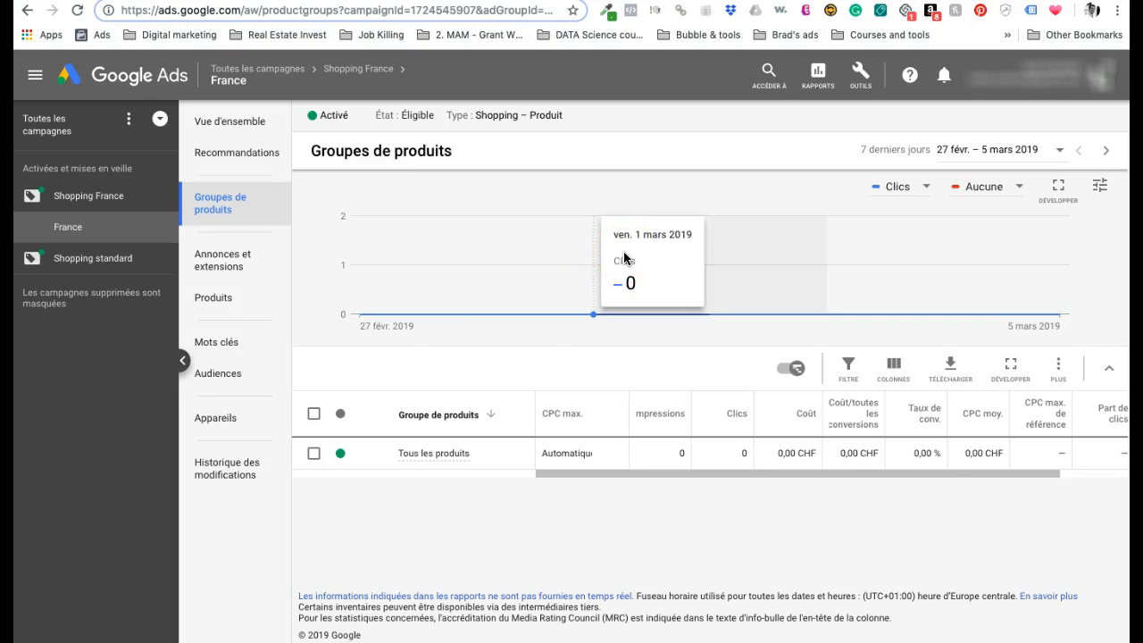